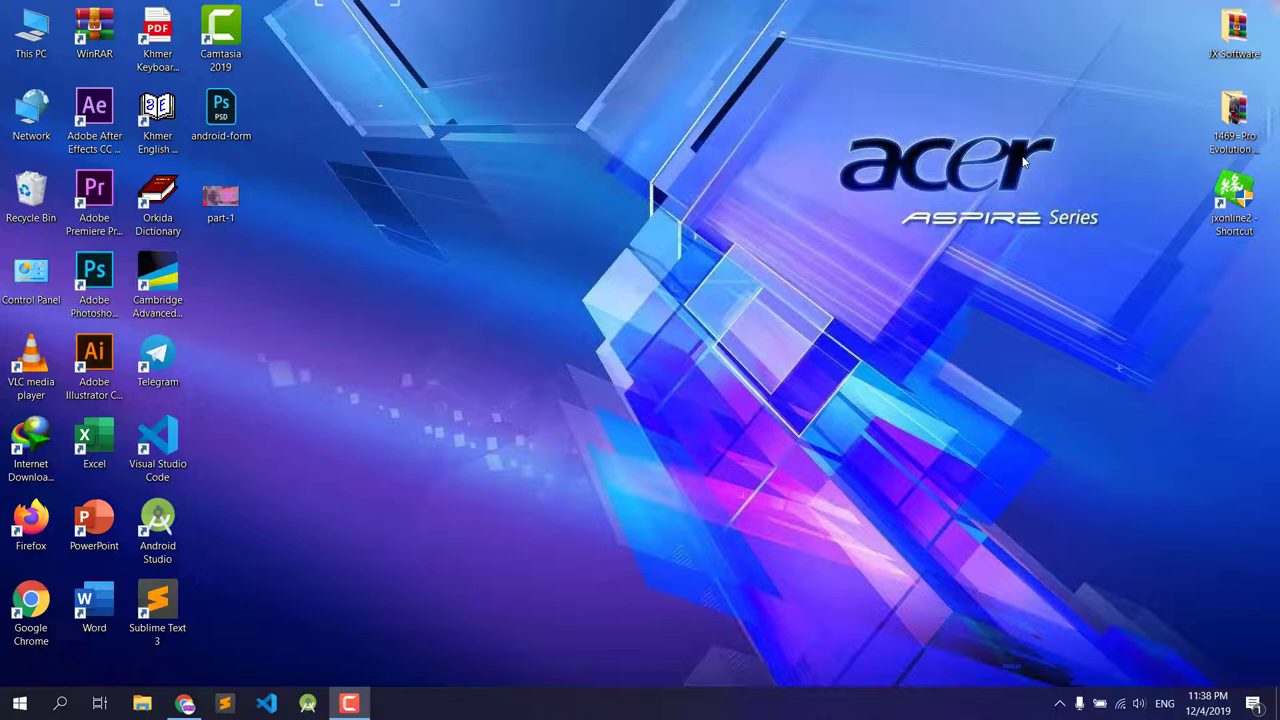
# - Refresh the Windows desktop from its right-click menu
pyautogui.rightClick(880, 166)
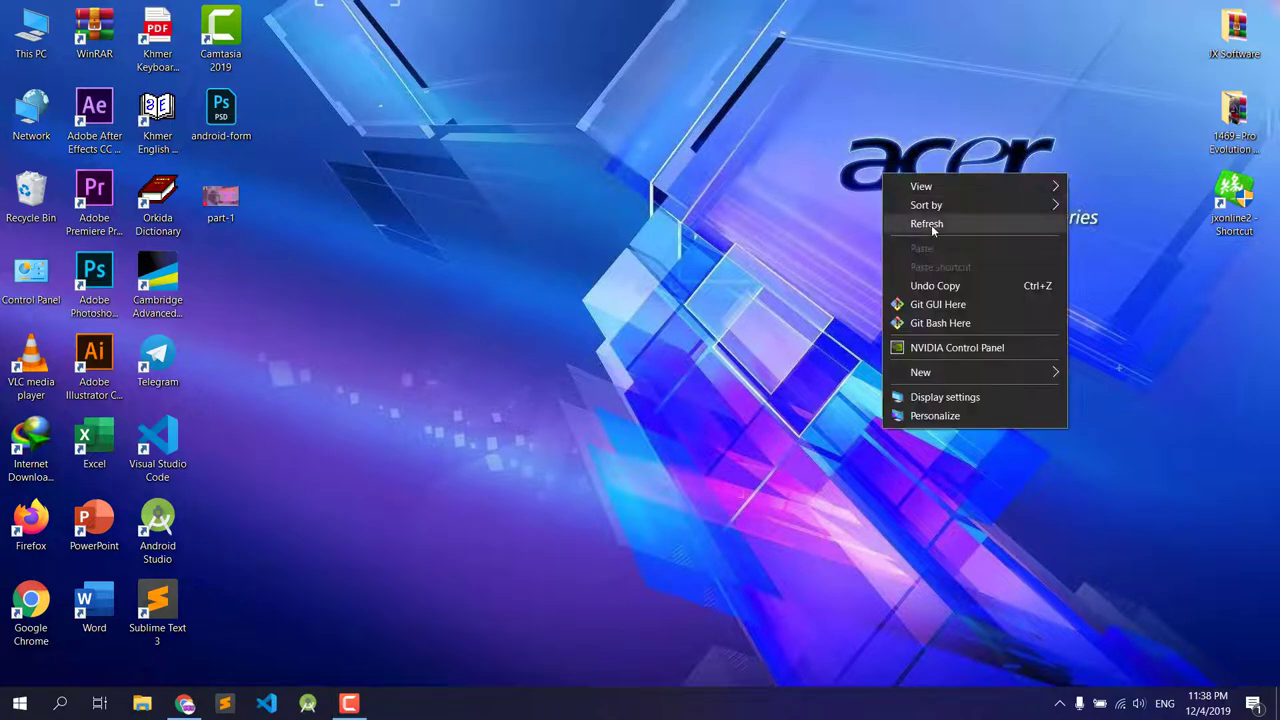
pyautogui.click(931, 226)
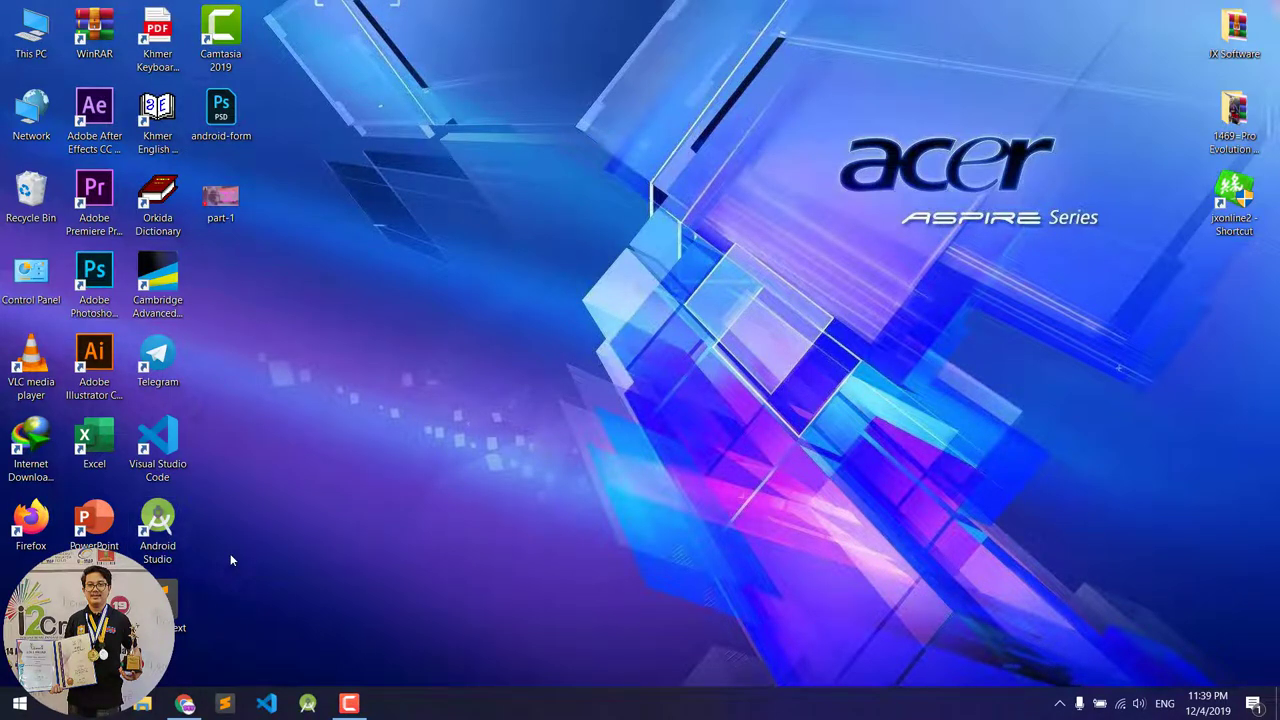
# - Launch Chrome and load YouTube from the YT bookmark in a new tab
pyautogui.click(185, 704)
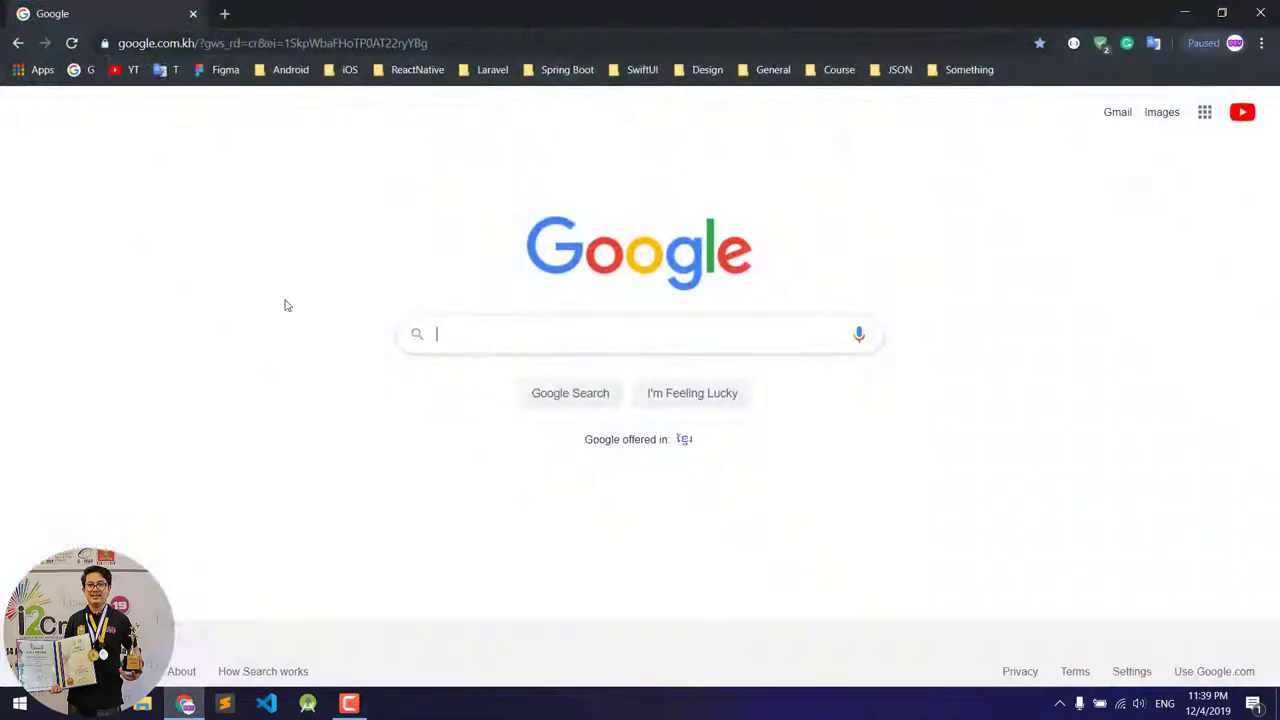
pyautogui.click(224, 16)
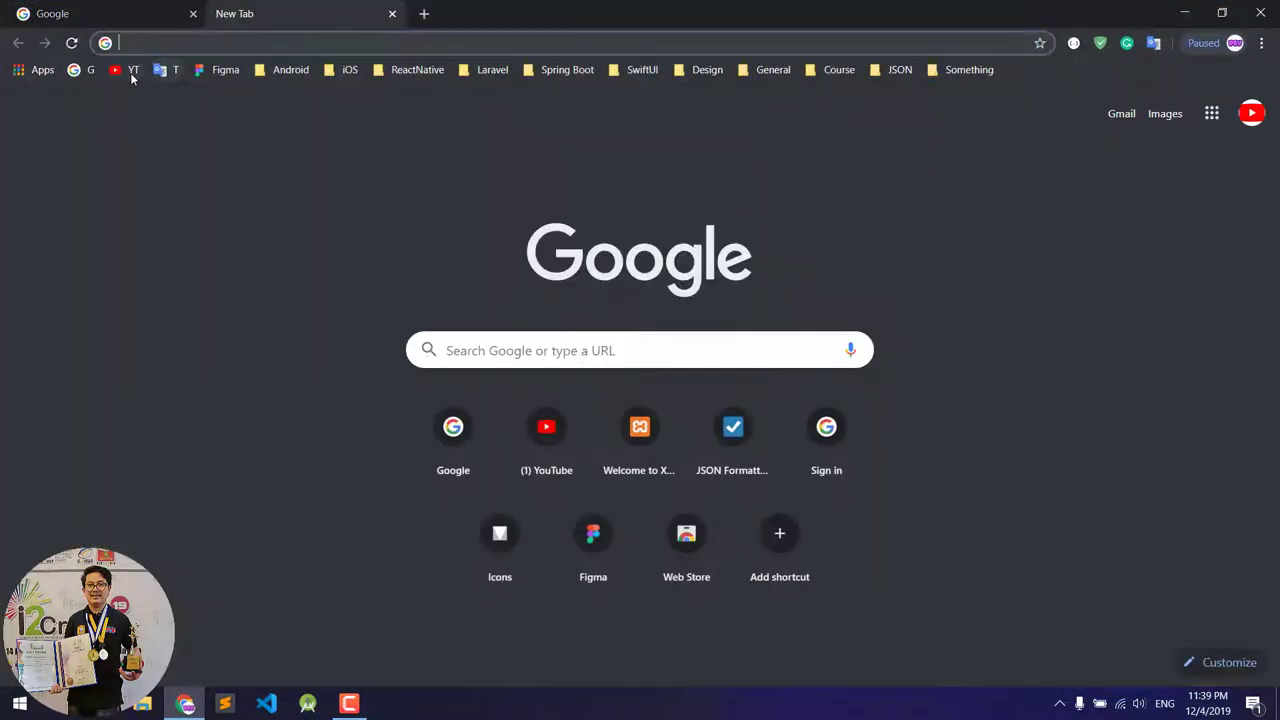
pyautogui.click(126, 69)
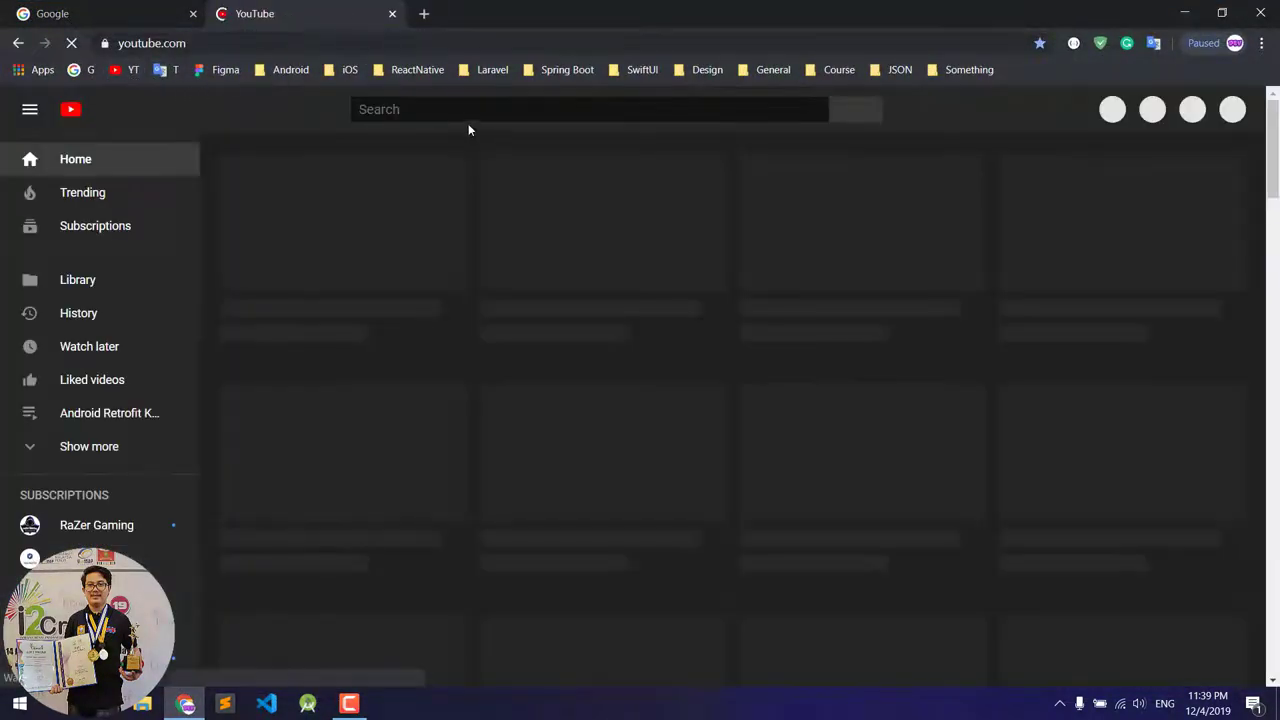
# - Search YouTube for 'vichit de' and show the Vichit Developer channel's playlists
pyautogui.click(468, 110)
pyautogui.write('vichit')
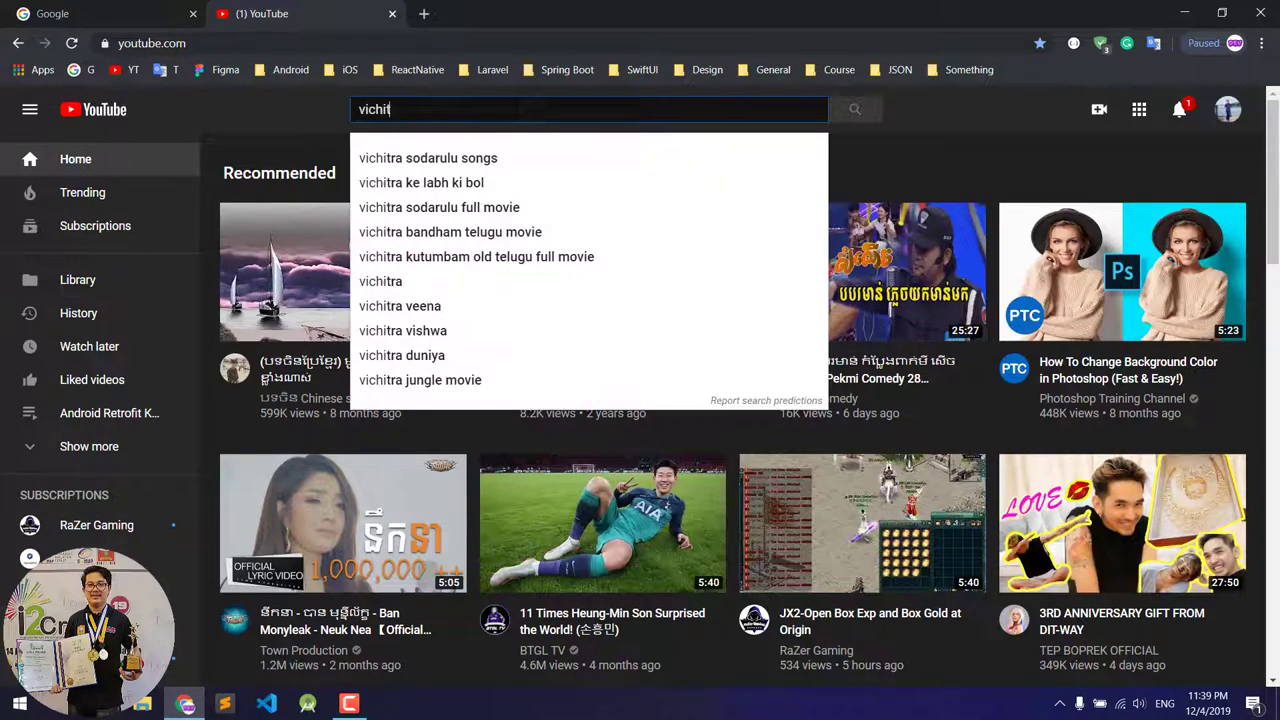
pyautogui.write(' de')
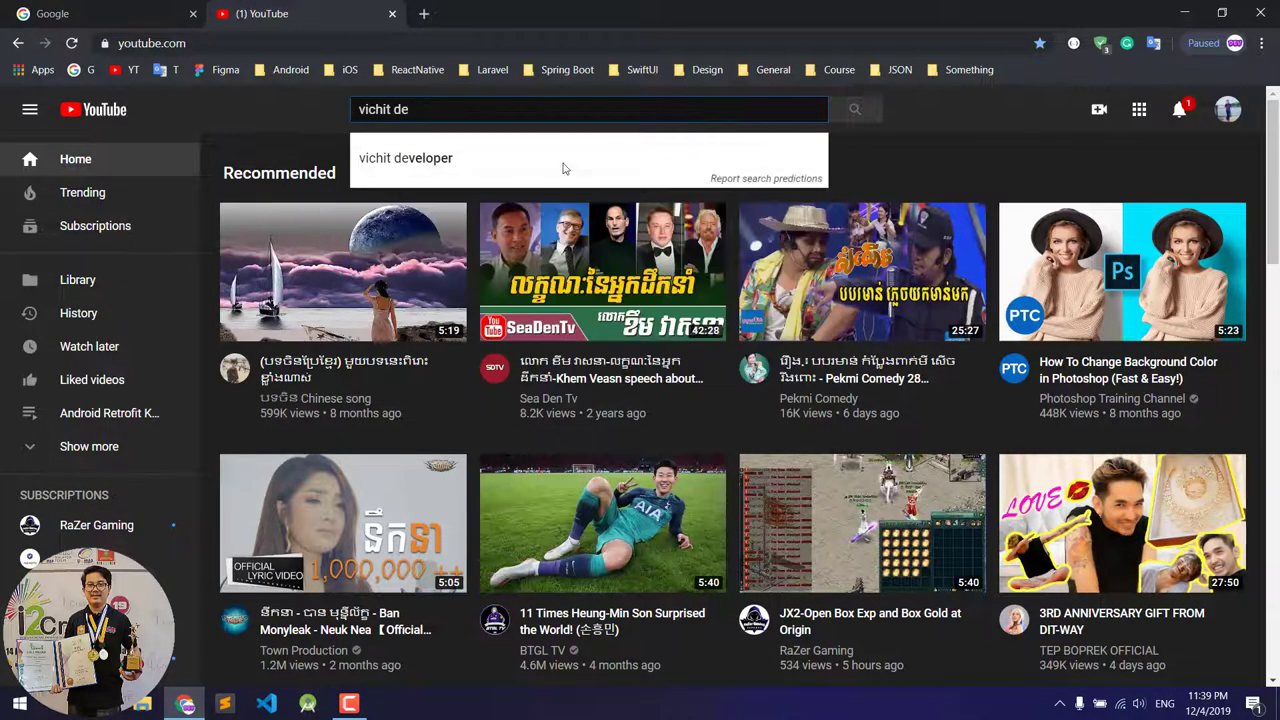
pyautogui.click(562, 158)
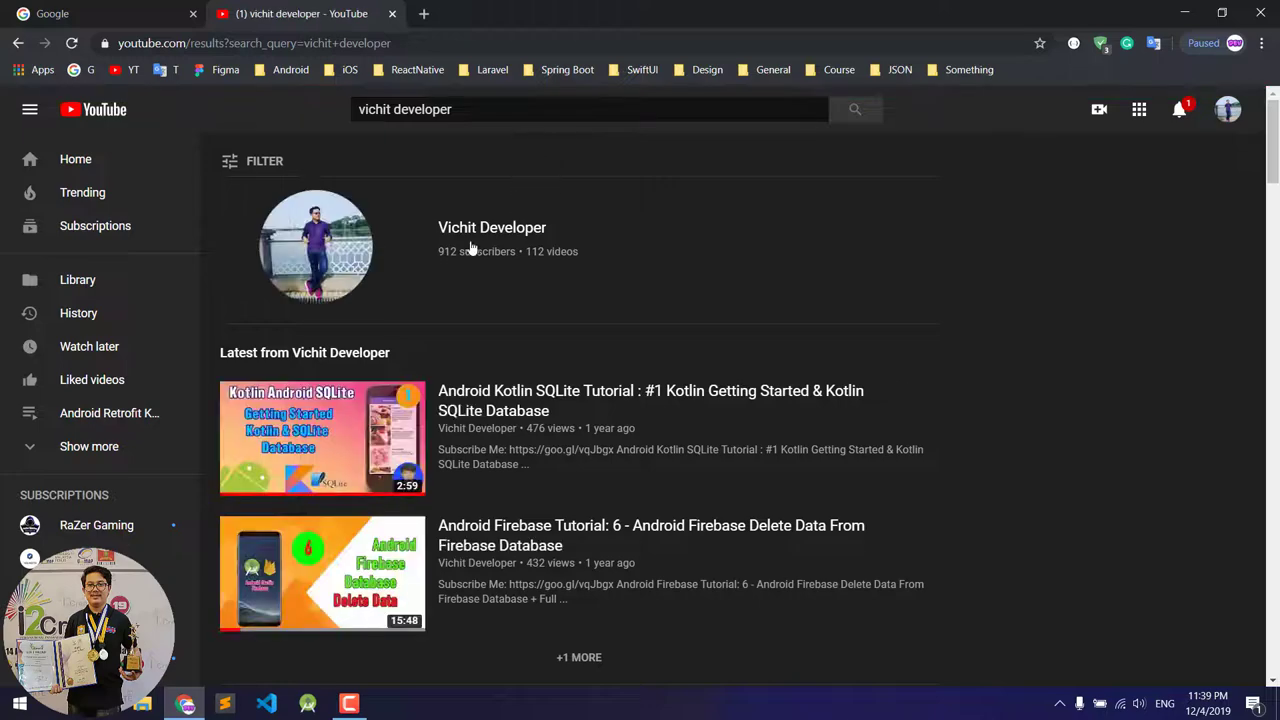
pyautogui.click(472, 240)
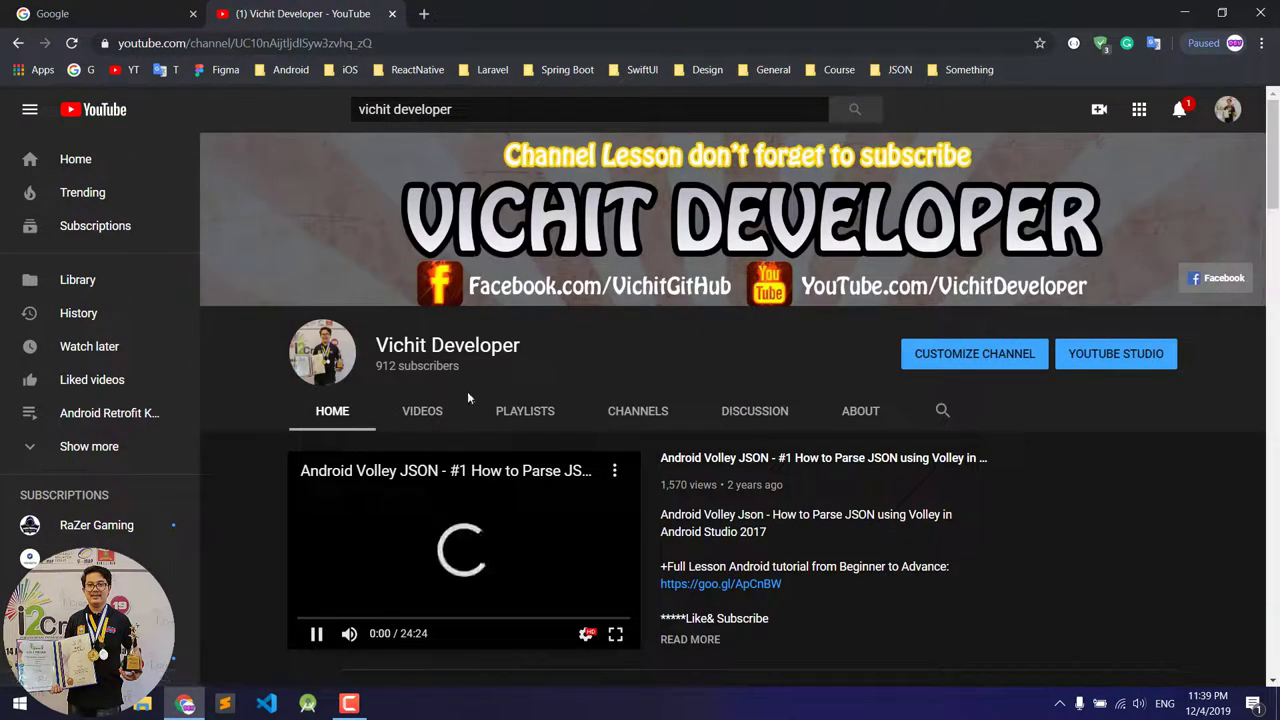
pyautogui.click(512, 414)
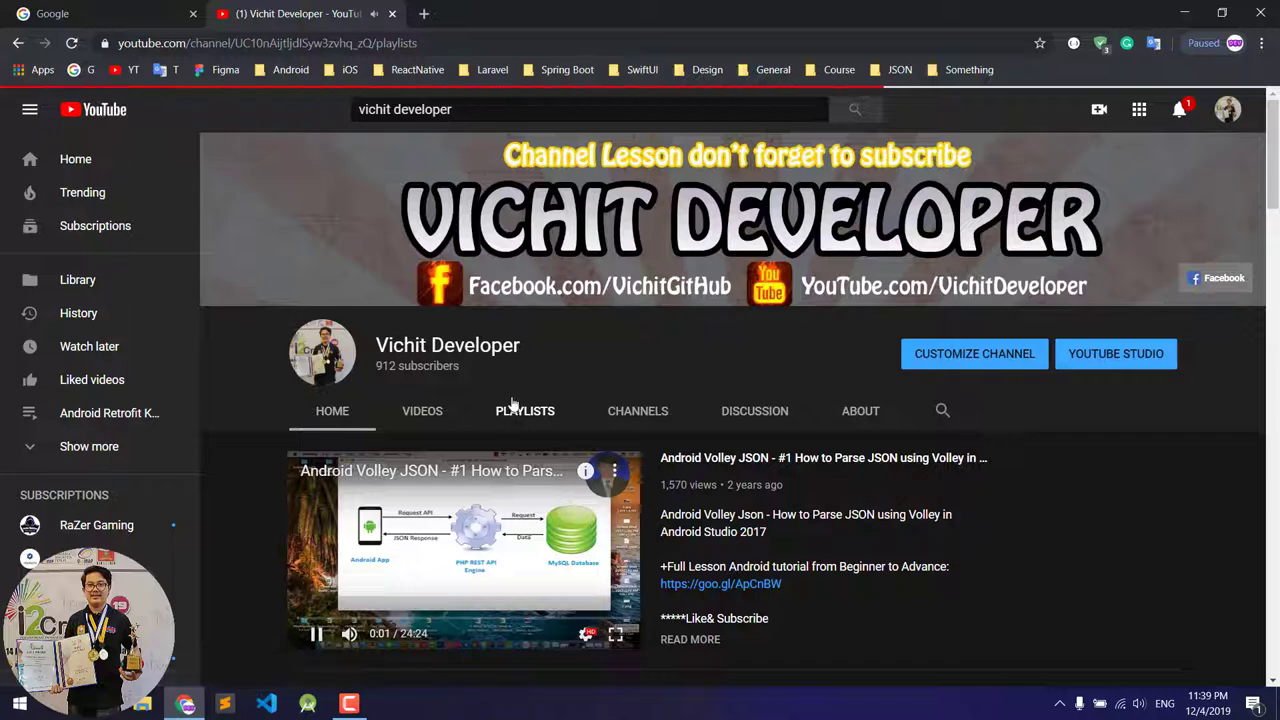
pyautogui.scroll(-2, 504, 375)
pyautogui.scroll(-2, 568, 295)
pyautogui.scroll(2, 570, 312)
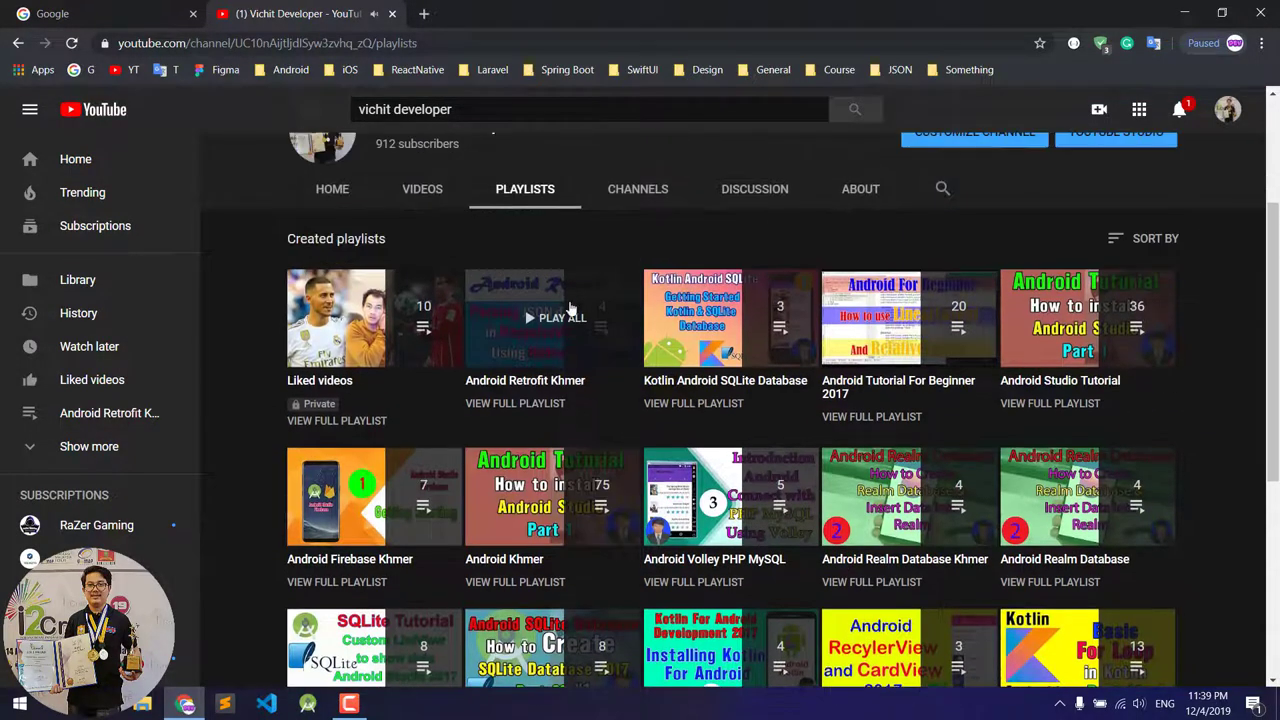
pyautogui.scroll(-2, 568, 310)
pyautogui.scroll(-3, 568, 310)
pyautogui.scroll(2, 560, 440)
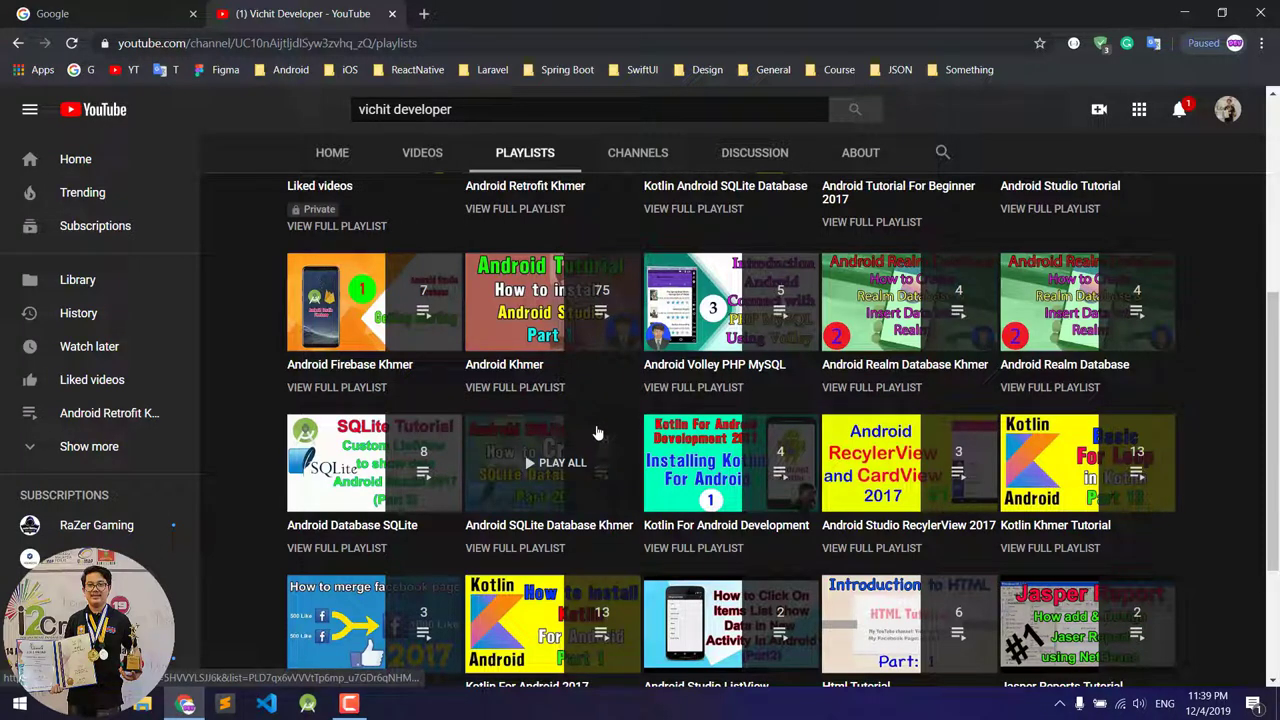
# - Open the Android Khmer playlist and browse its list of tutorial videos
pyautogui.click(522, 372)
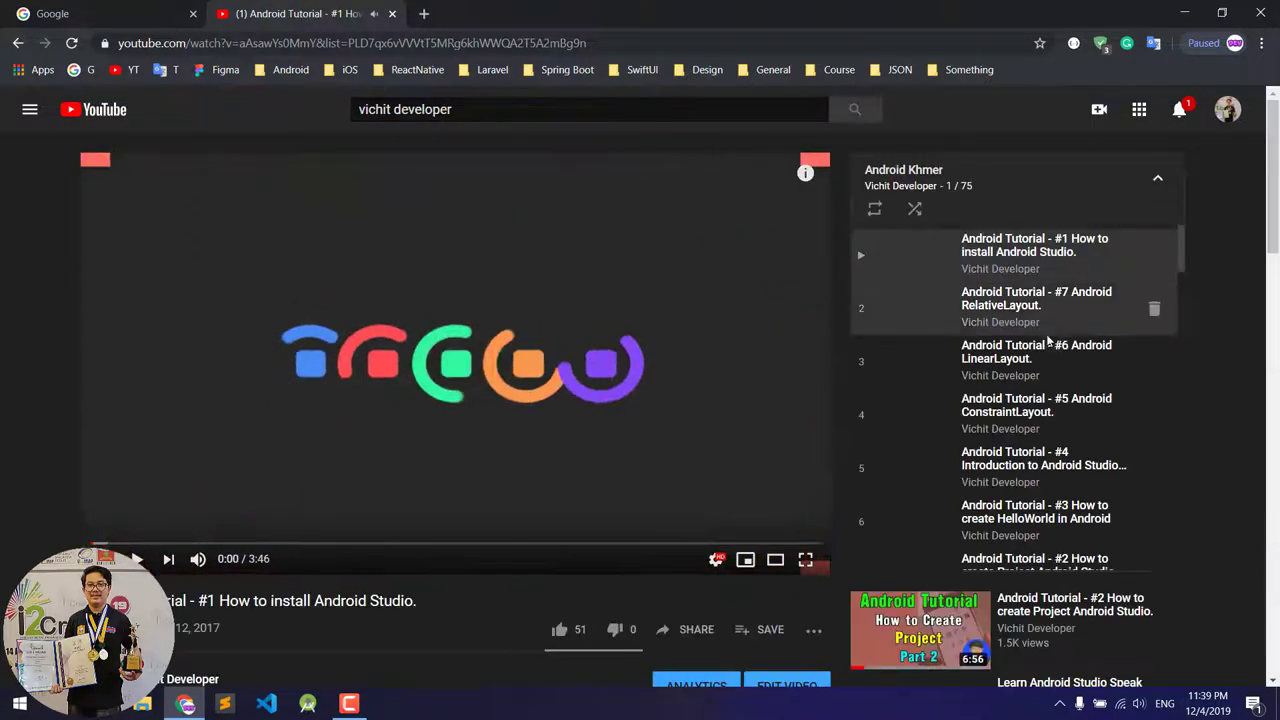
pyautogui.scroll(-6, 1044, 343)
pyautogui.scroll(-8, 1040, 344)
pyautogui.scroll(-10, 1020, 345)
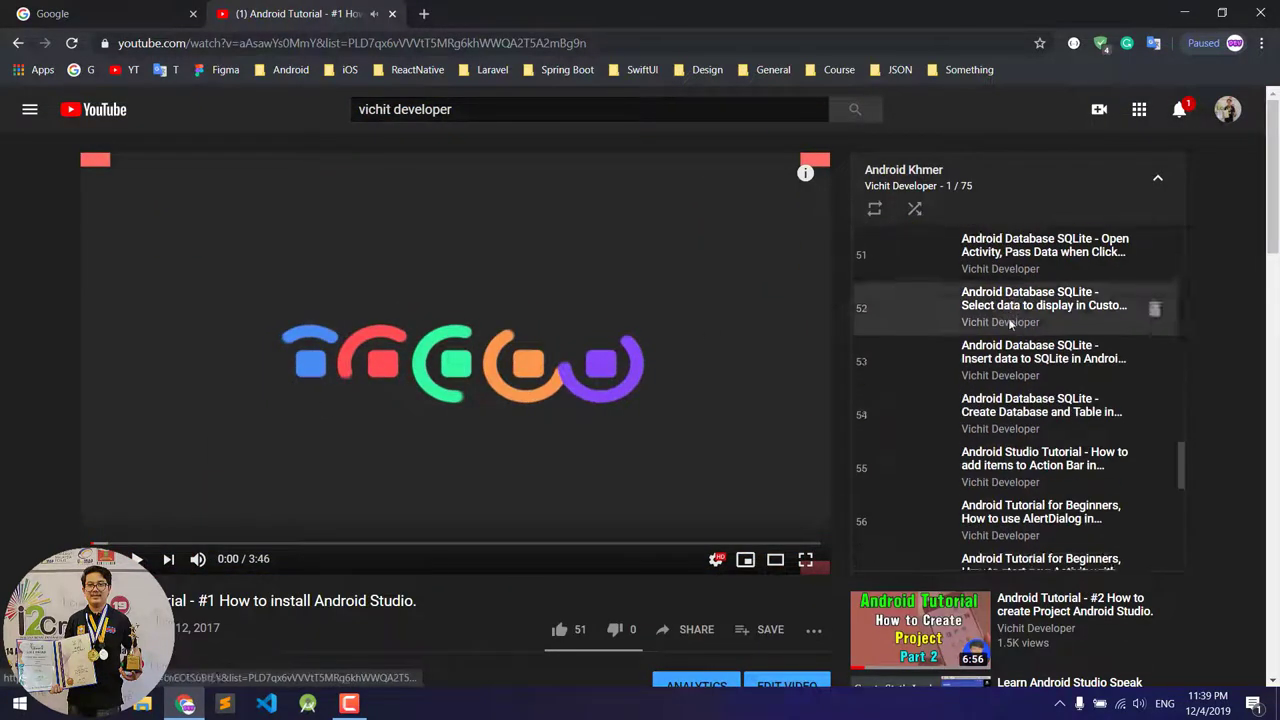
pyautogui.scroll(-10, 1003, 346)
pyautogui.scroll(7, 1003, 346)
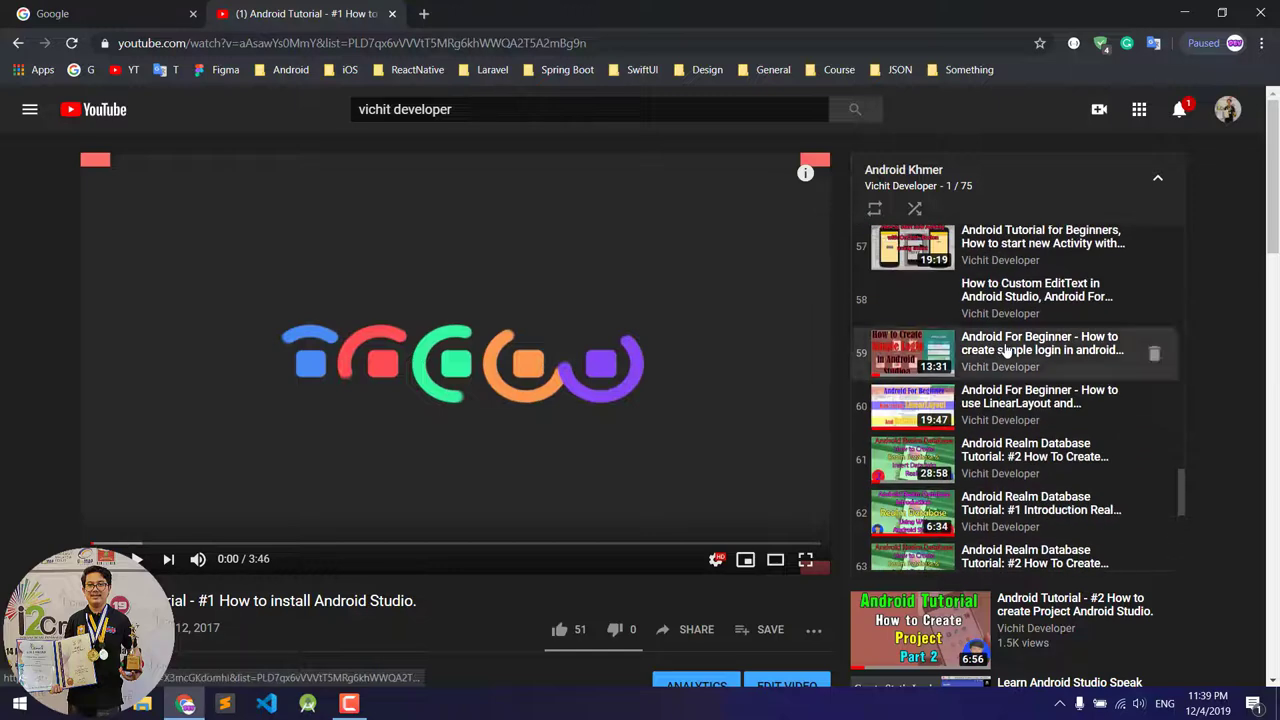
pyautogui.scroll(9, 1000, 356)
pyautogui.scroll(3, 1000, 356)
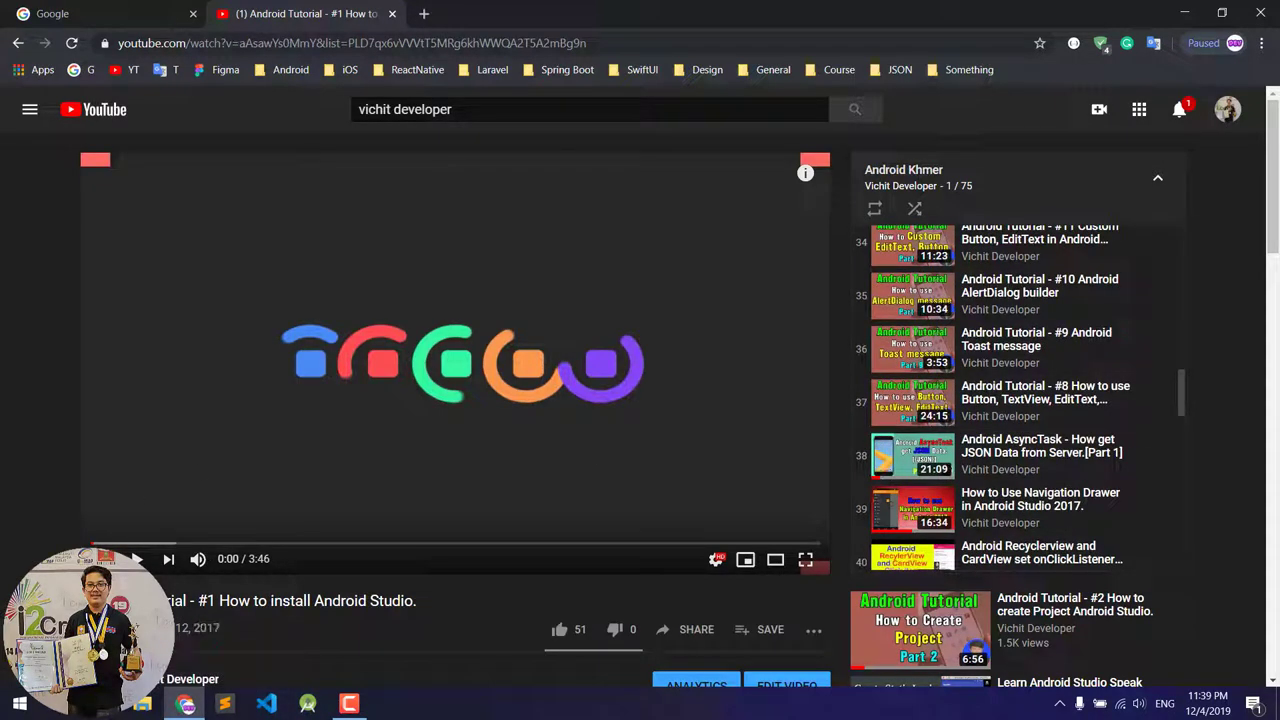
pyautogui.scroll(-2, 283, 618)
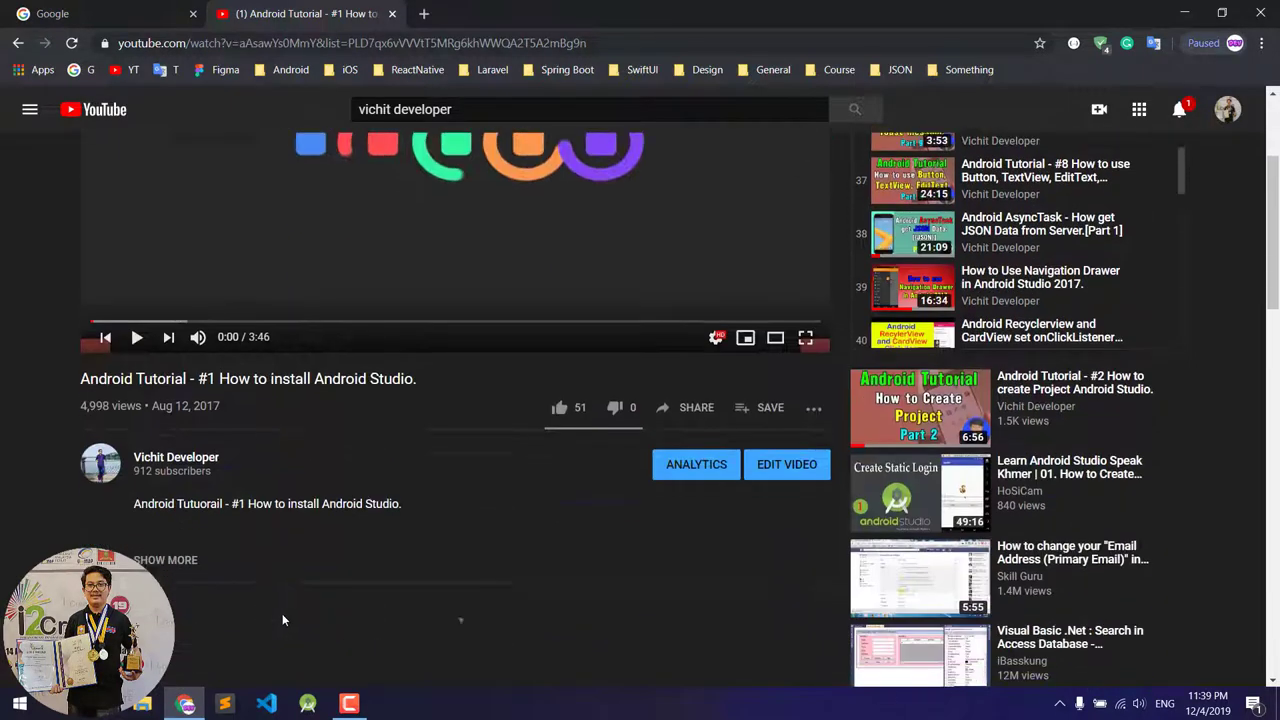
pyautogui.scroll(2, 222, 417)
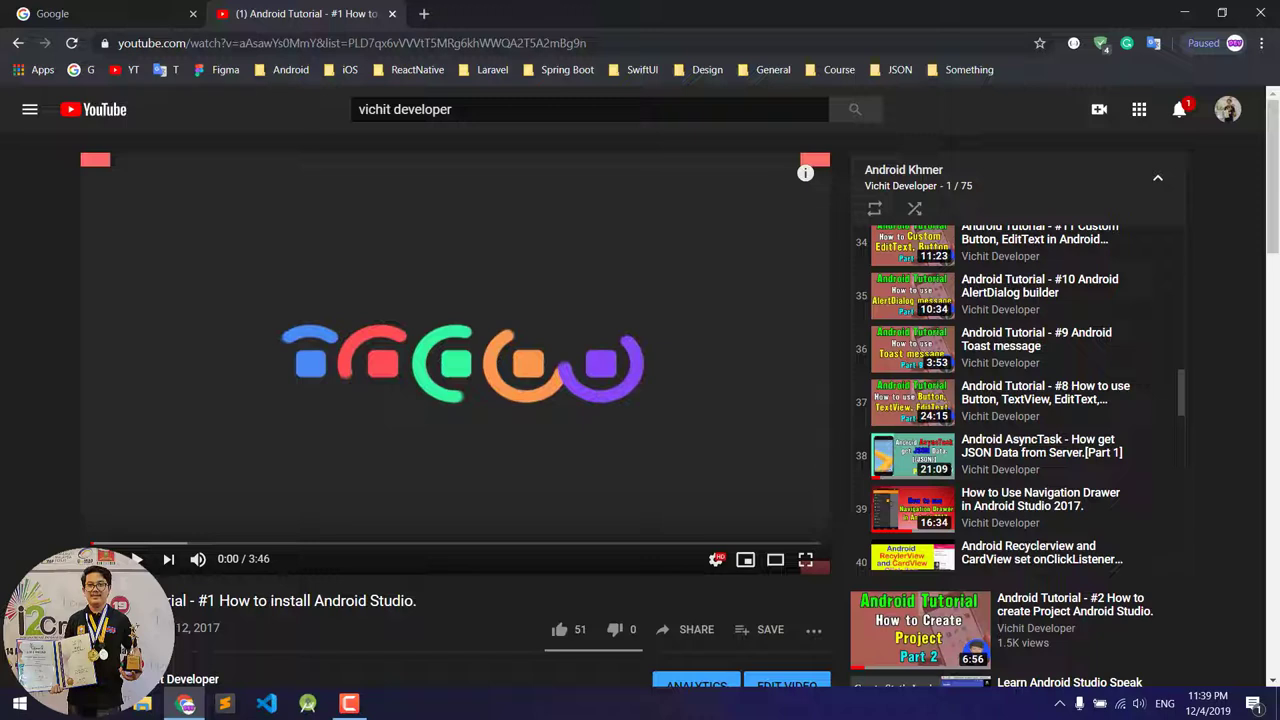
# - Look over the 'Android Tutorial - #1' video page, then return to the Google tab
pyautogui.tripleClick(228, 636)
pyautogui.scroll(-2, 225, 648)
pyautogui.scroll(2, 225, 648)
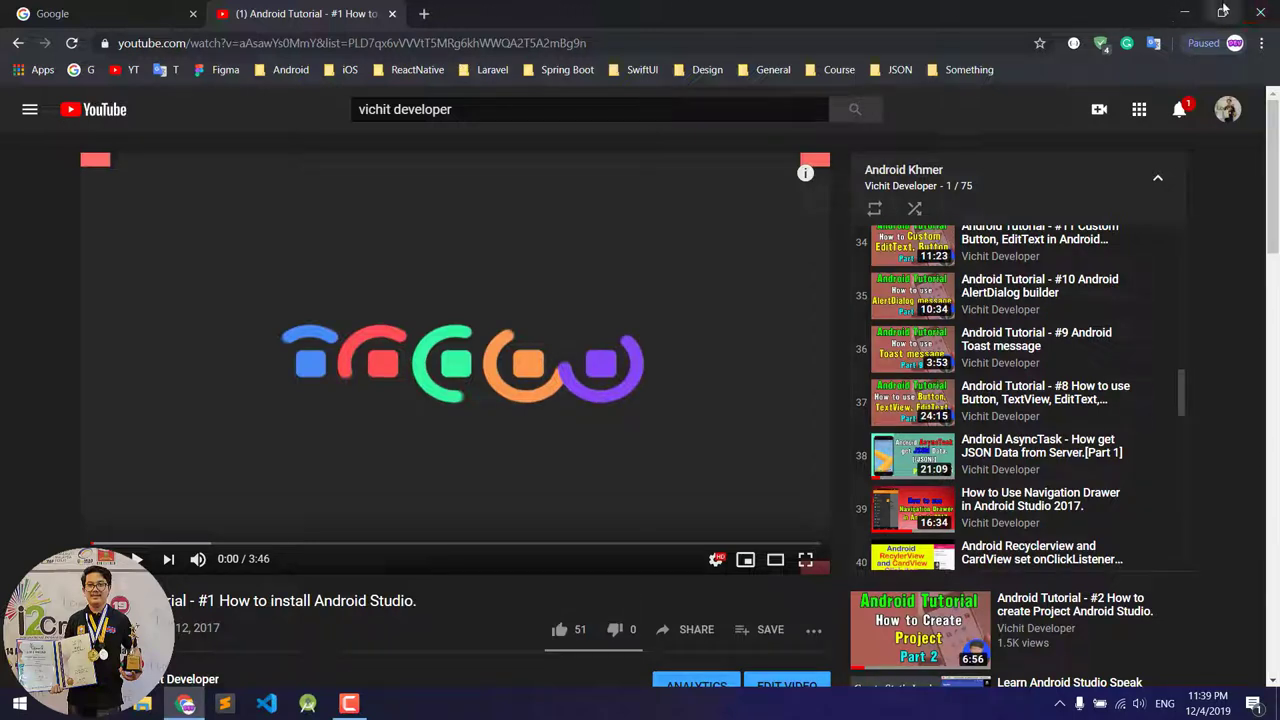
pyautogui.click(104, 24)
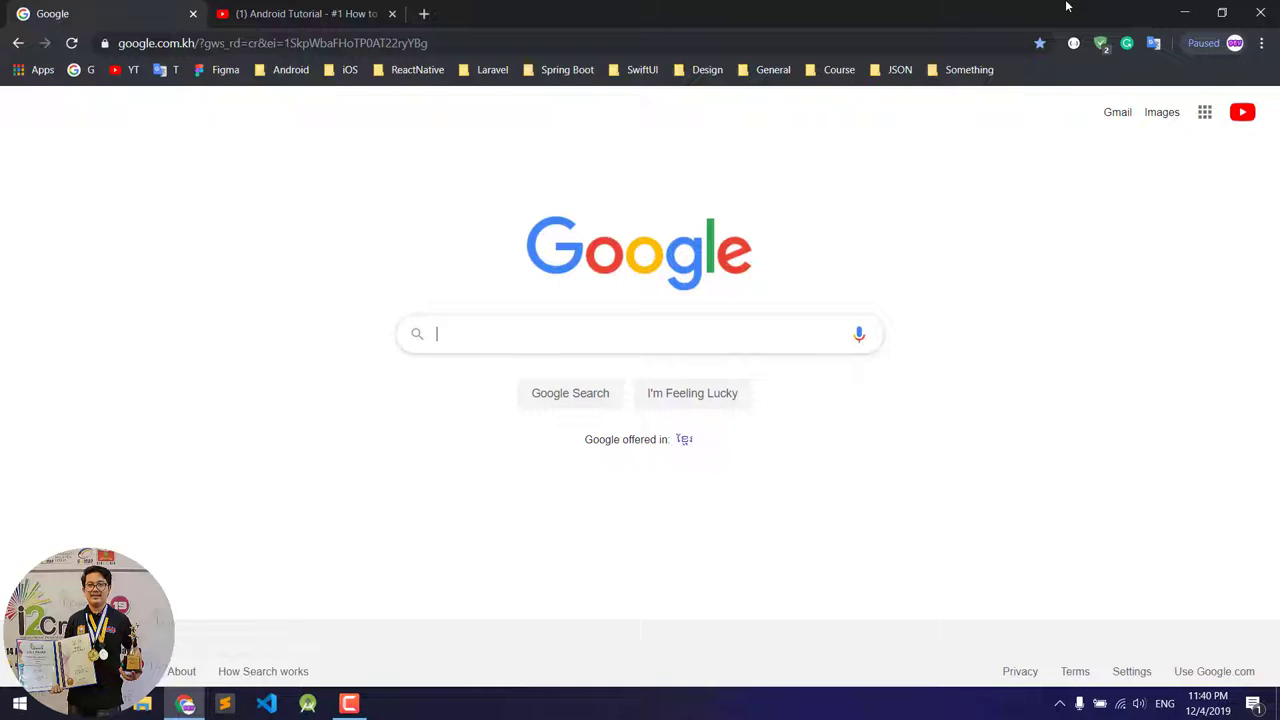
# - Run a Google search for 'android studio', fixing the typos in the query
pyautogui.click(525, 333)
pyautogui.click(525, 333)
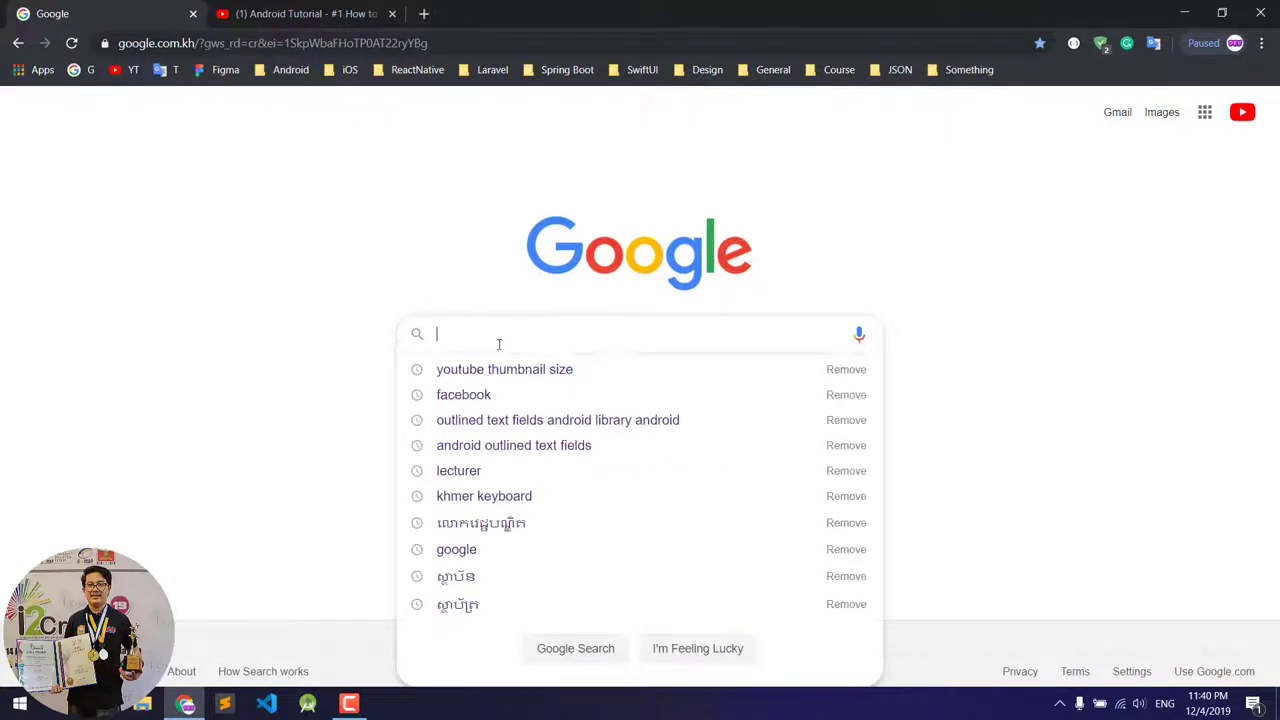
pyautogui.click(423, 332)
pyautogui.click(465, 324)
pyautogui.write('adn')
pyautogui.press('BackSpace')
pyautogui.press('BackSpace')
pyautogui.write('ndro')
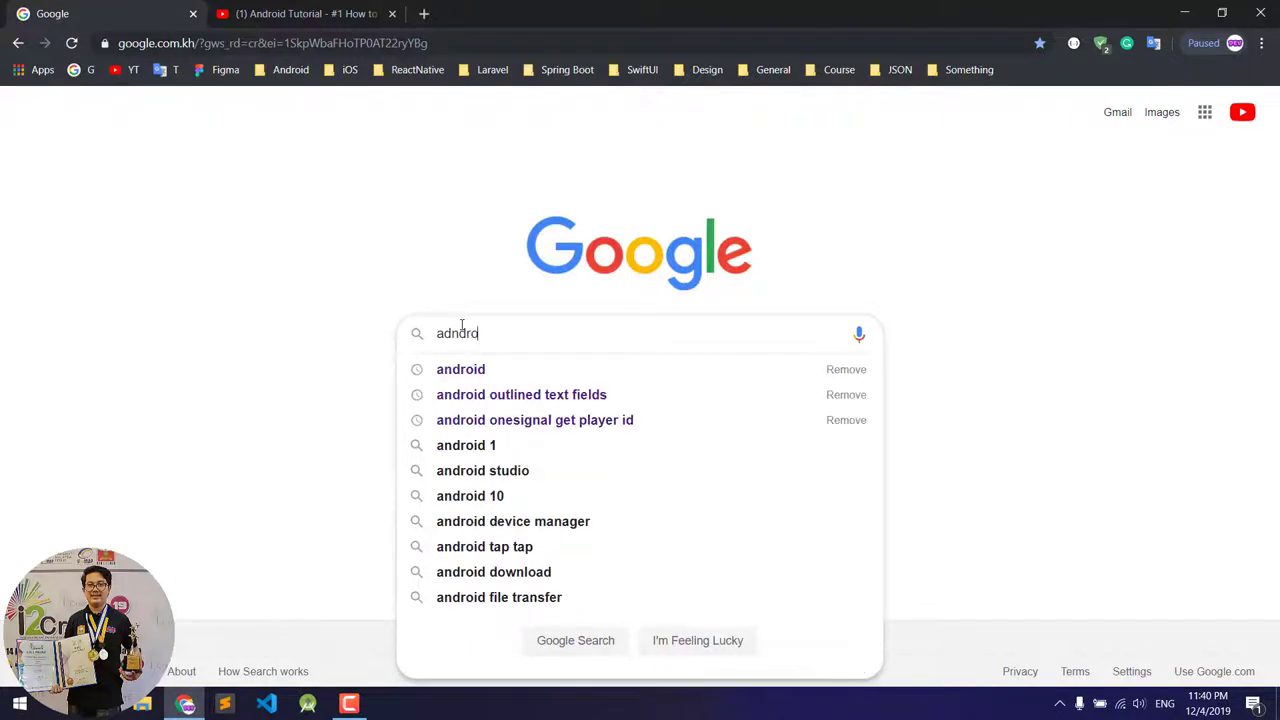
pyautogui.press('BackSpace')
pyautogui.press('BackSpace')
pyautogui.press('BackSpace')
pyautogui.press('BackSpace')
pyautogui.write('ndr')
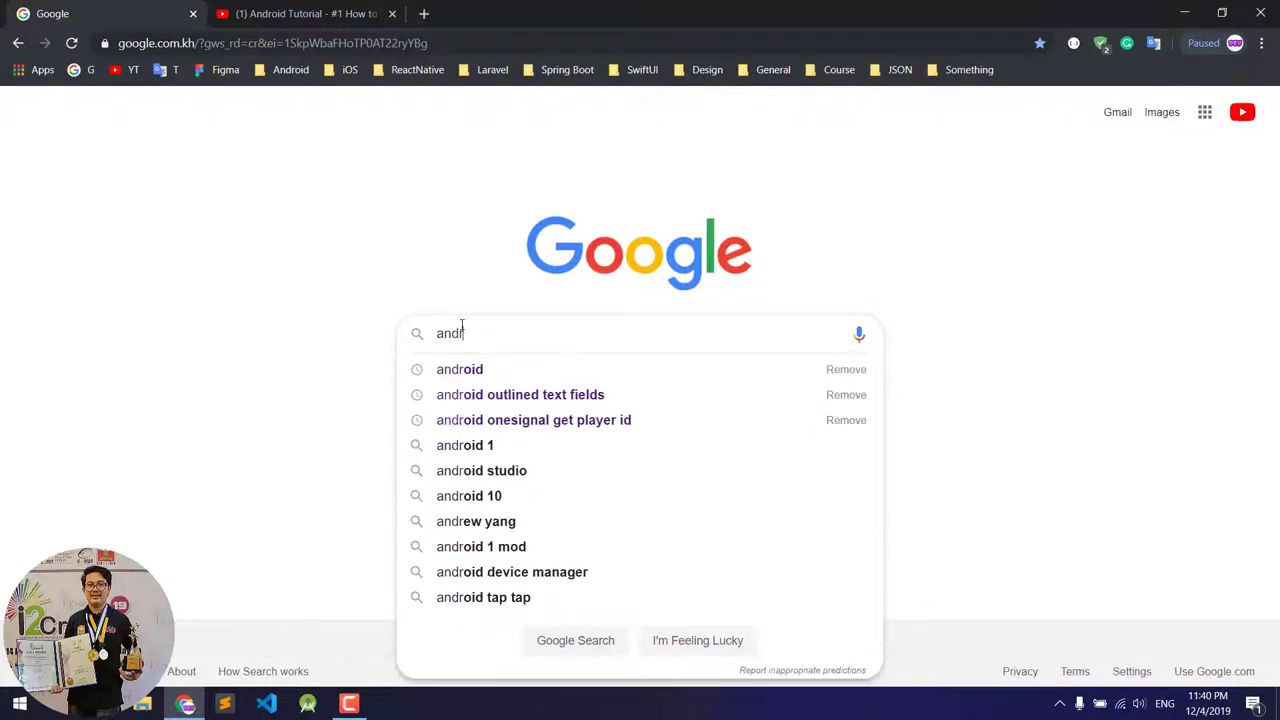
pyautogui.write('oid st')
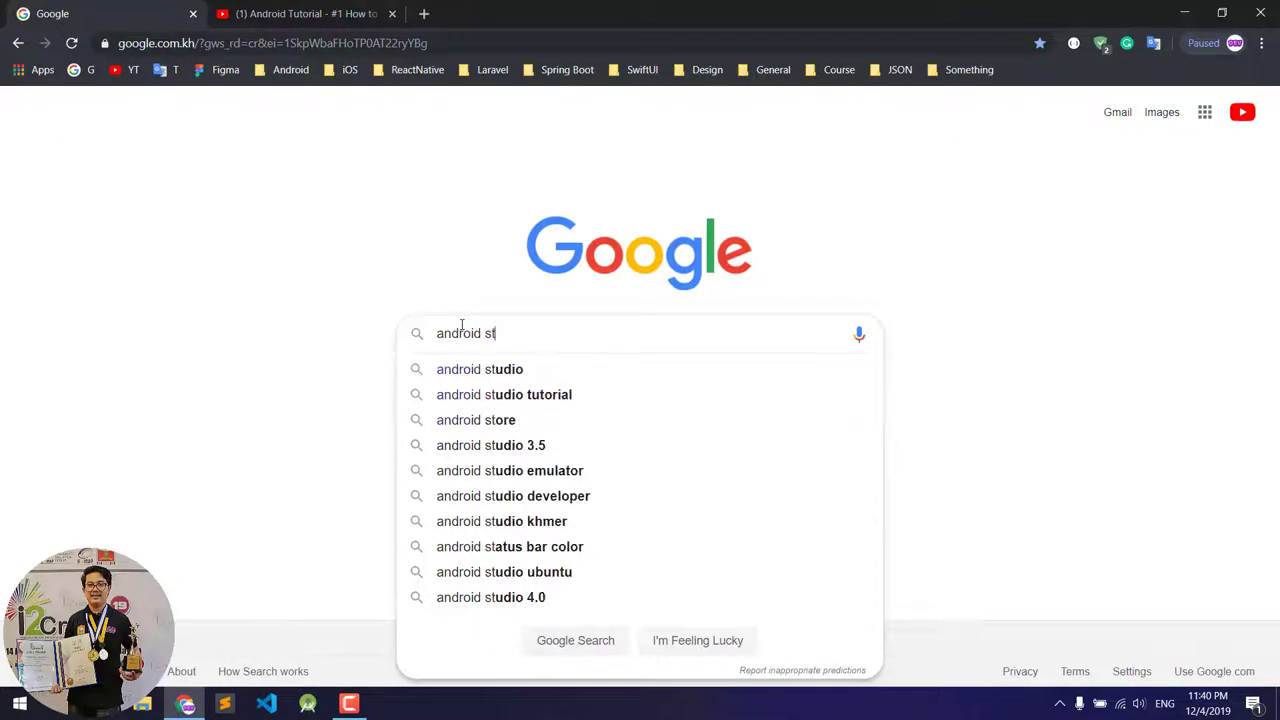
pyautogui.write('udio')
pyautogui.press('Return')
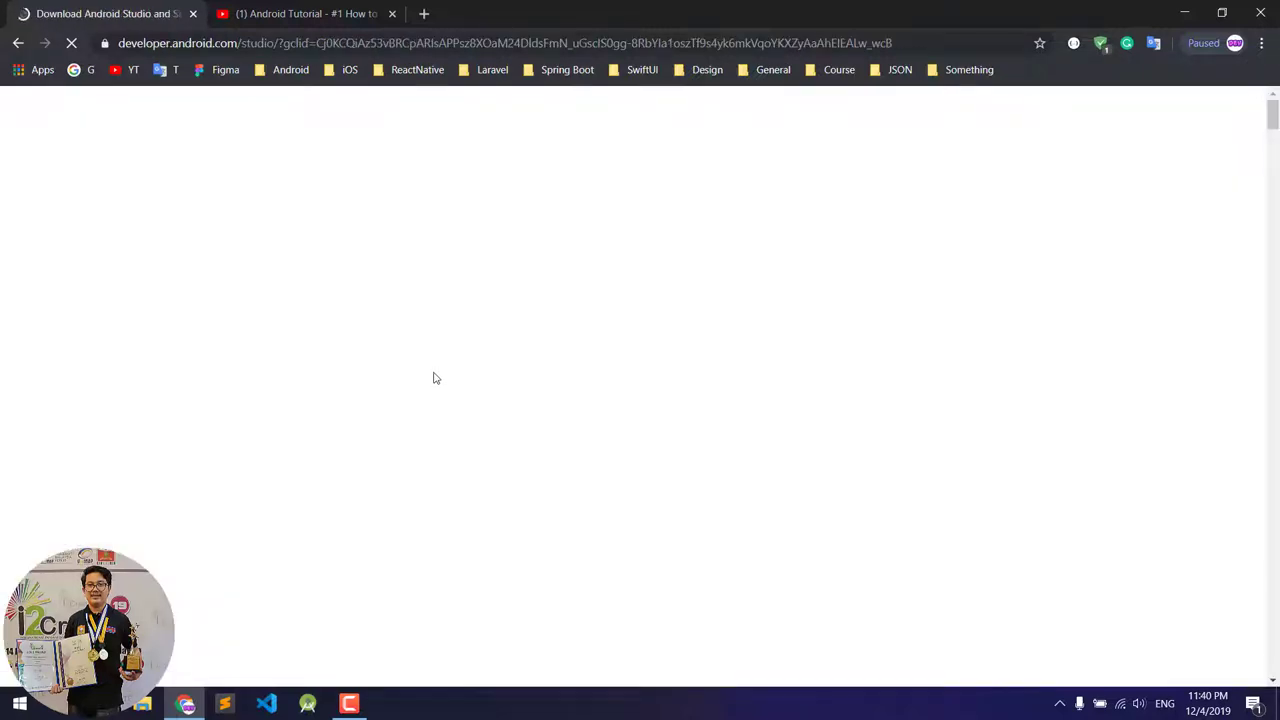
# - Review the Android Studio 3.5.2 page, including the Windows 64-bit (718 MB) download details
pyautogui.scroll(-3, 434, 375)
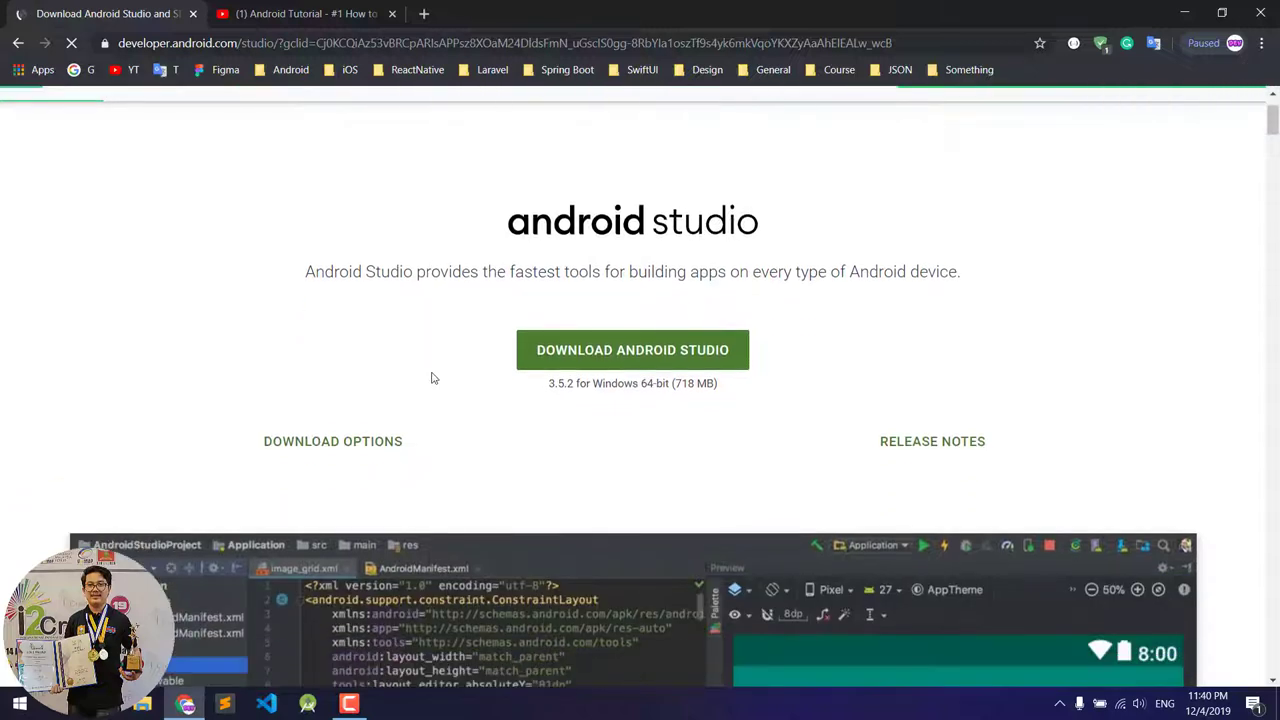
pyautogui.moveTo(531, 277); pyautogui.dragTo(548, 313)
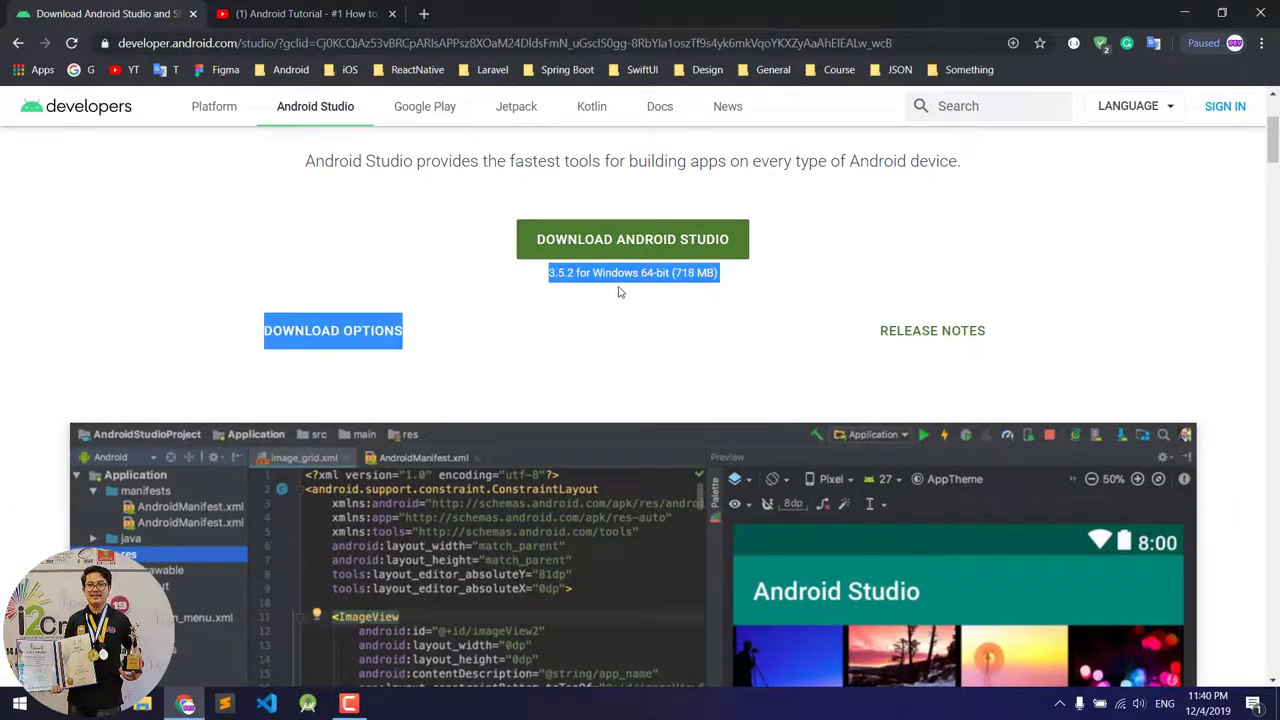
pyautogui.click(416, 233)
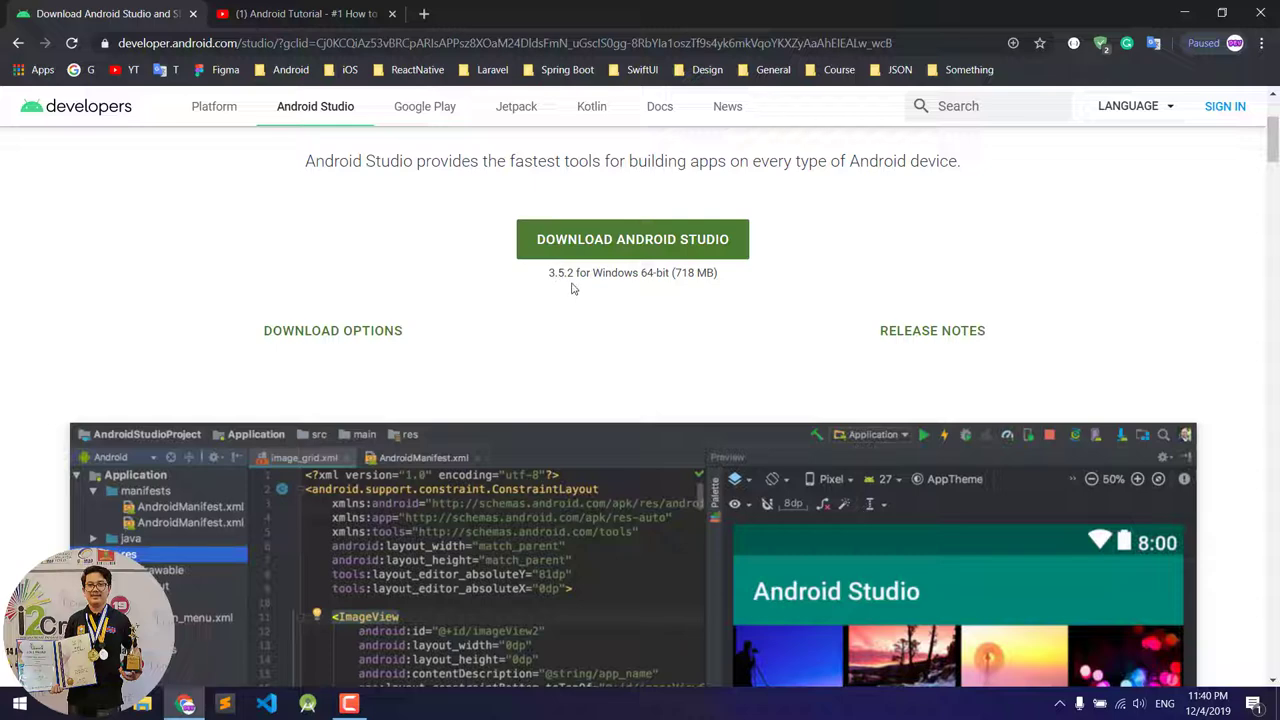
pyautogui.scroll(3, 640, 321)
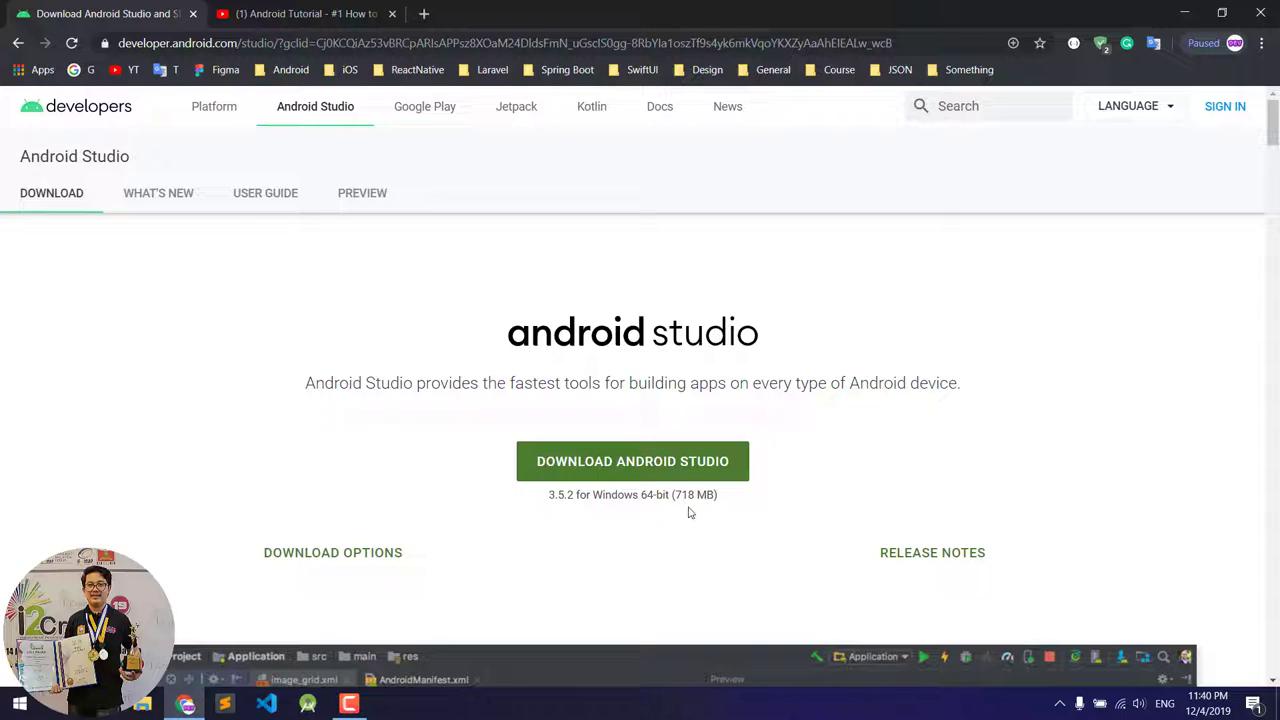
pyautogui.scroll(-2, 684, 520)
pyautogui.scroll(-3, 678, 530)
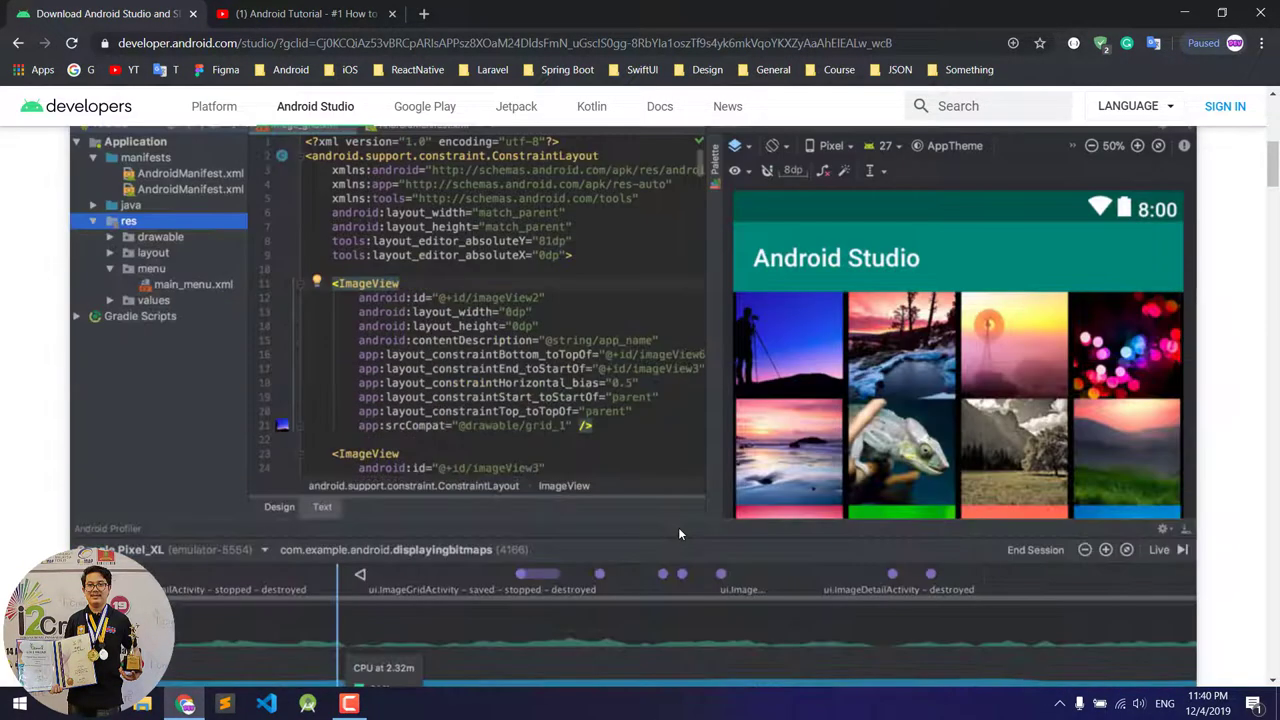
pyautogui.scroll(-4, 679, 527)
pyautogui.scroll(4, 675, 498)
pyautogui.scroll(3, 752, 343)
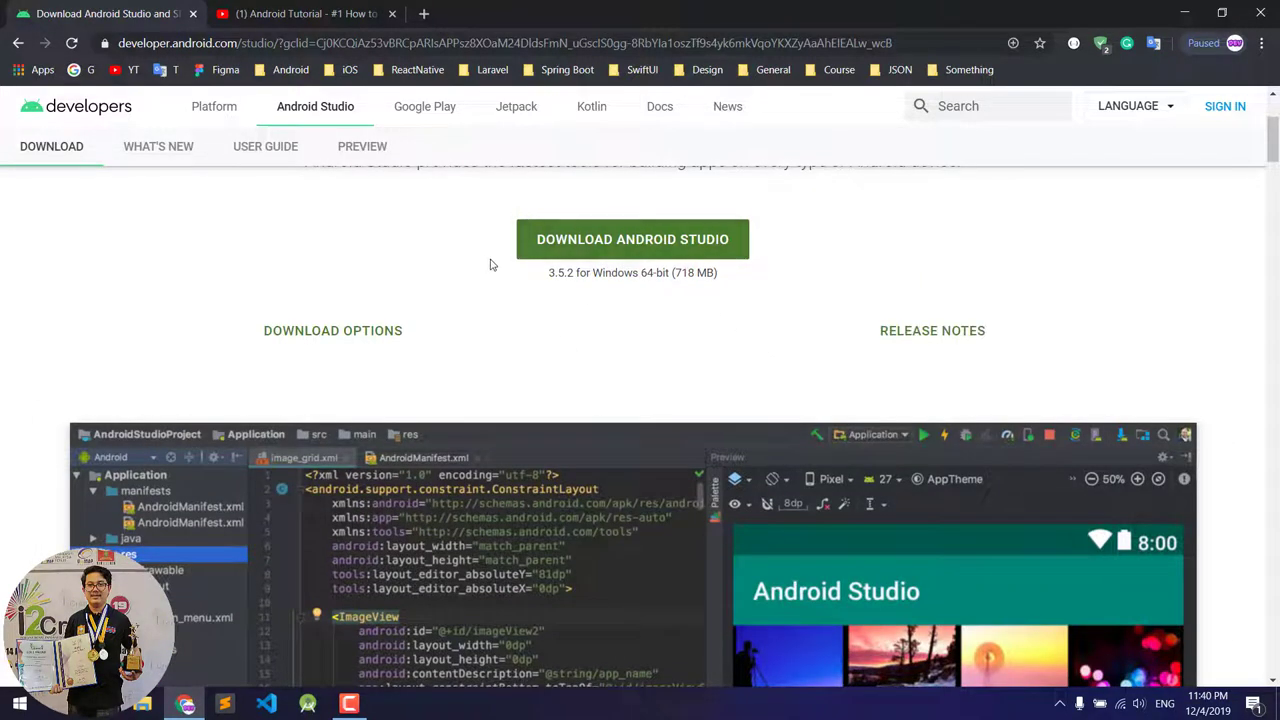
pyautogui.scroll(2, 624, 321)
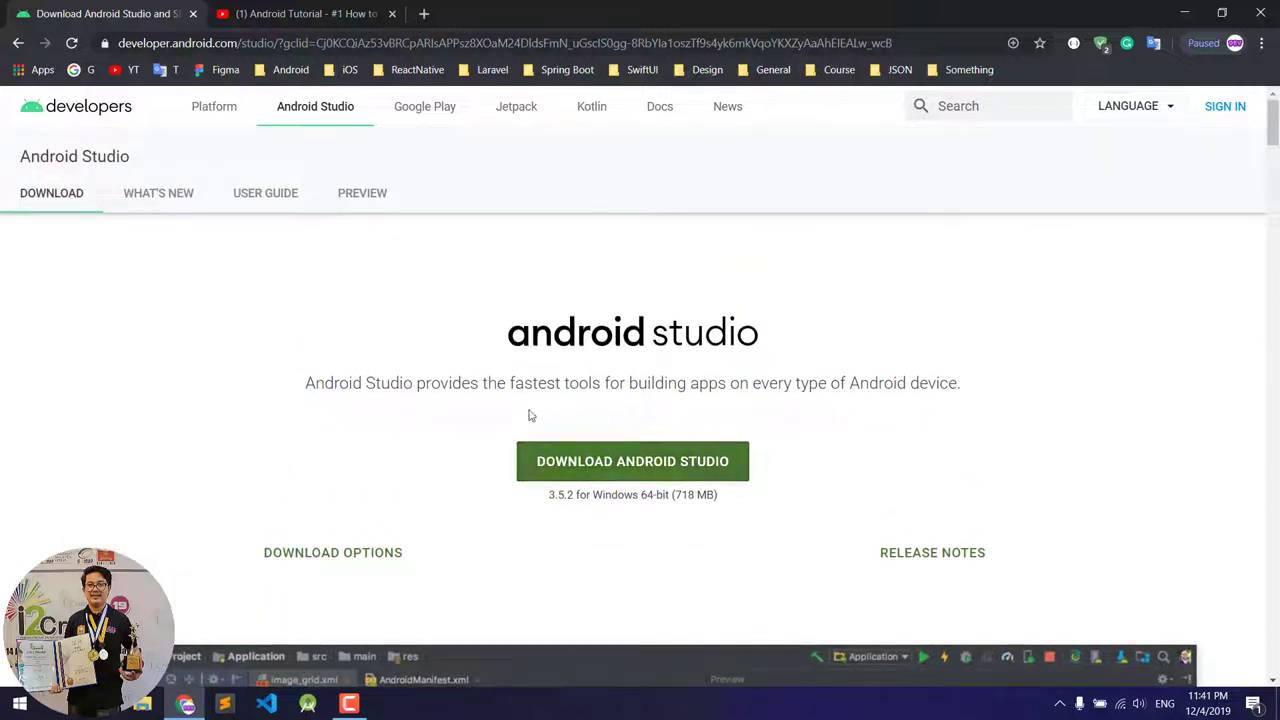
# - Open Google in a new tab and search for 'jdk'
pyautogui.click(424, 13)
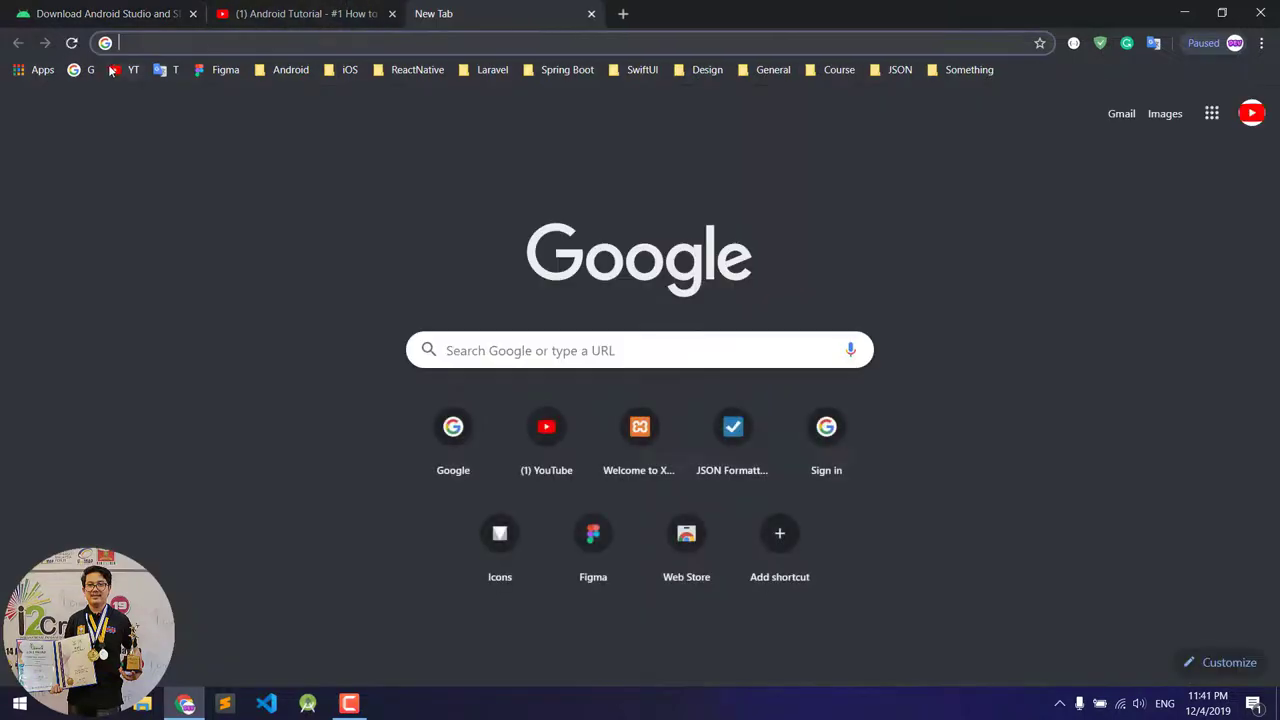
pyautogui.click(88, 70)
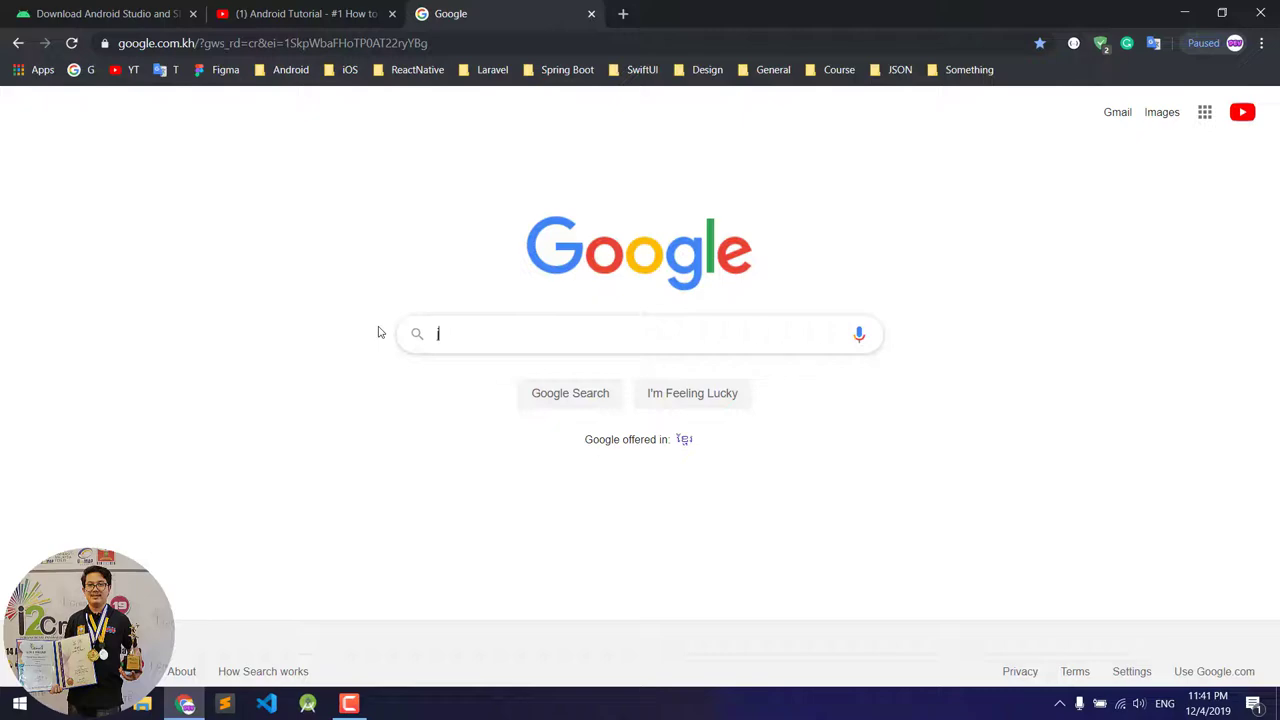
pyautogui.write('jdk')
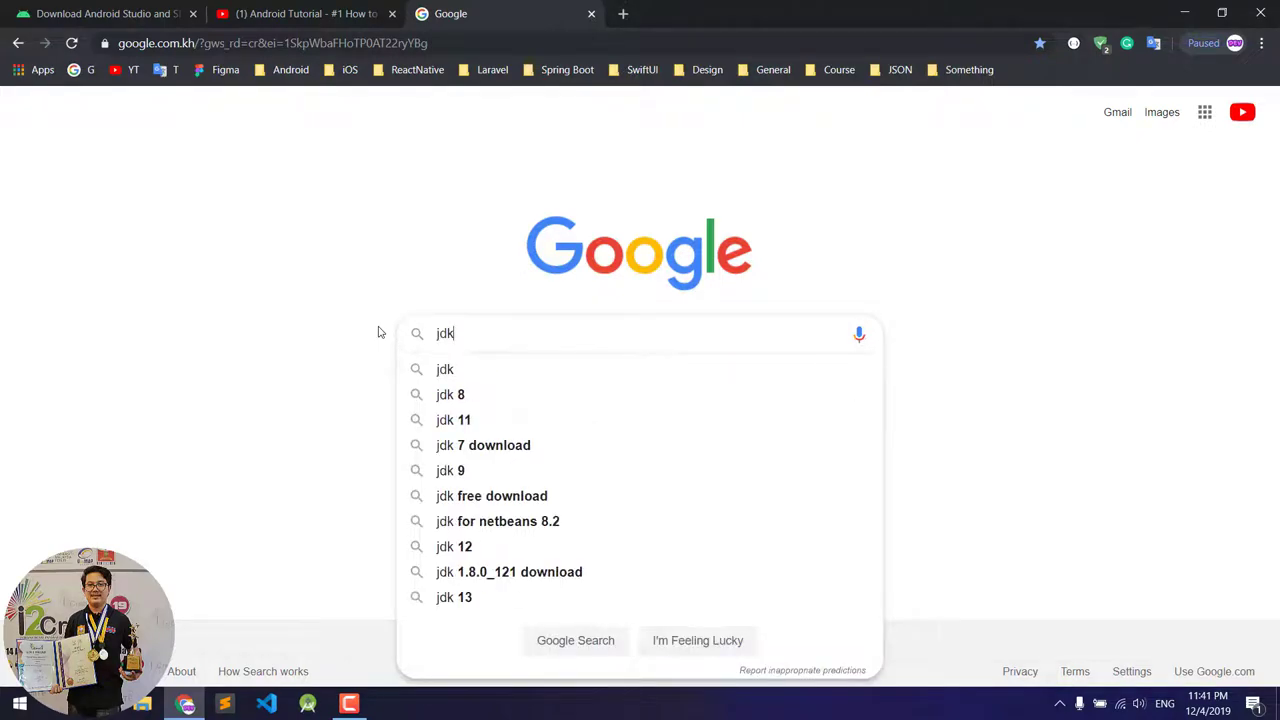
pyautogui.press('Return')
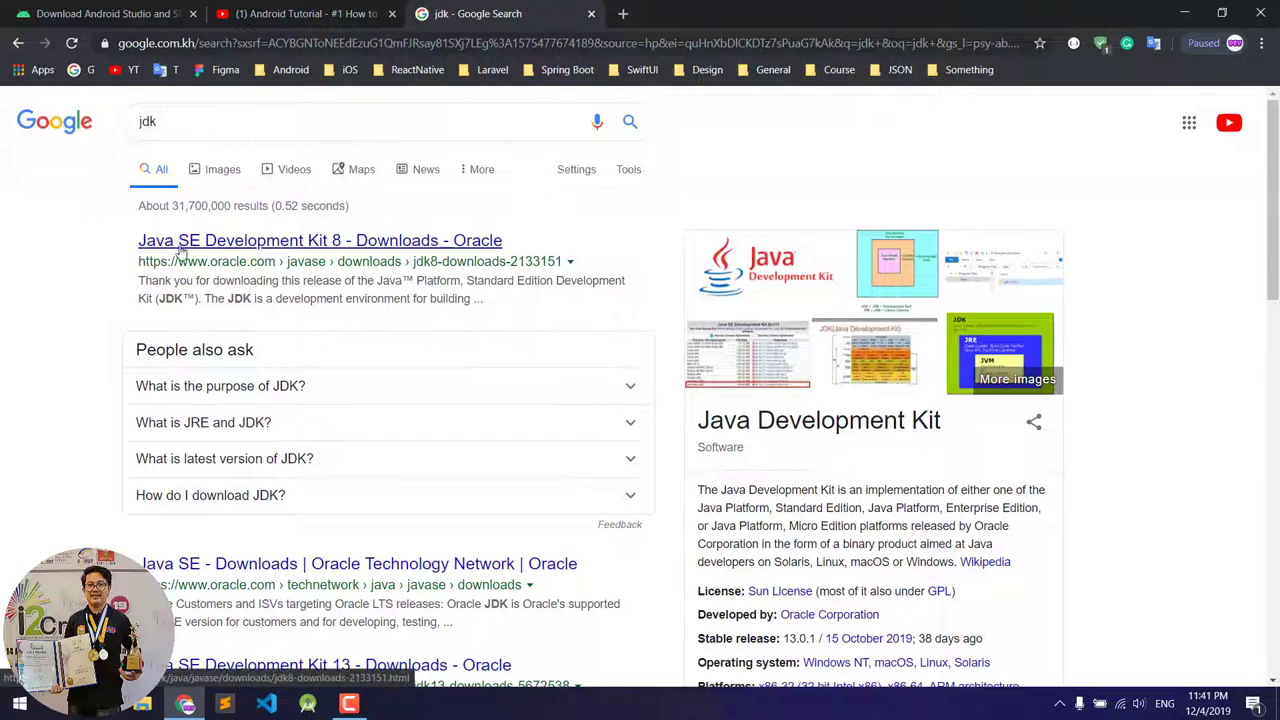
pyautogui.scroll(-1, 210, 254)
pyautogui.scroll(1, 213, 258)
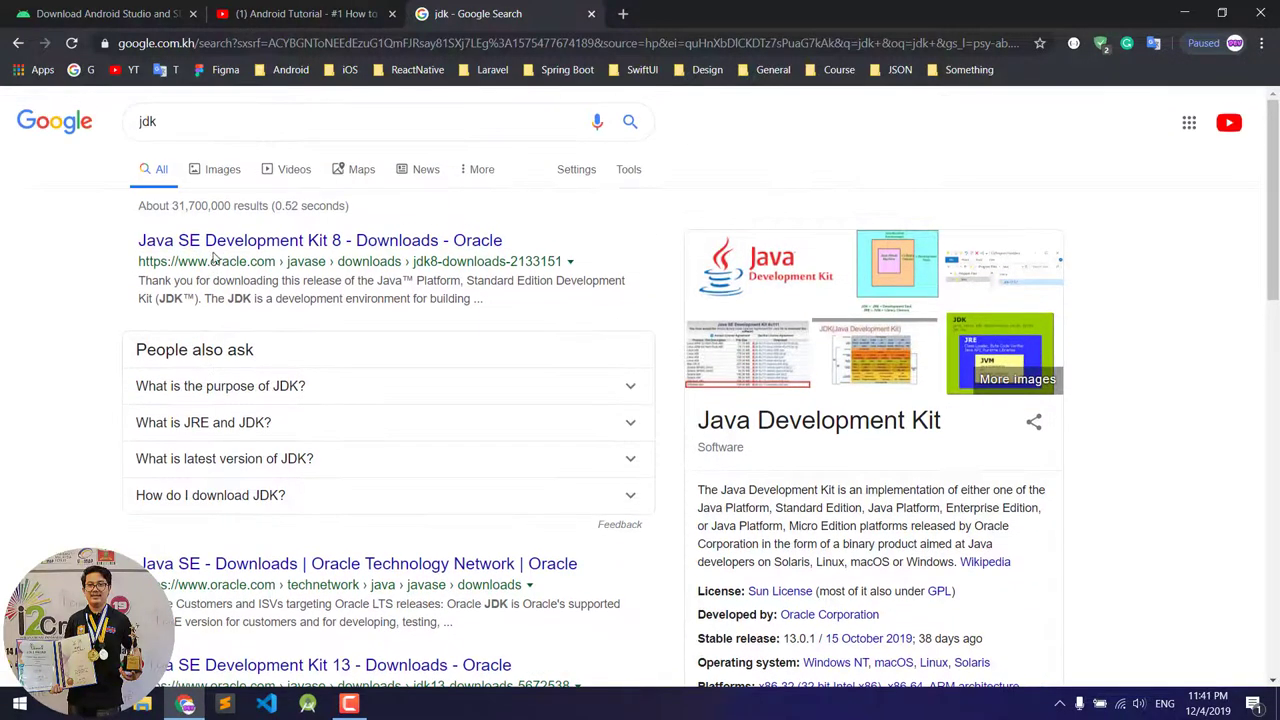
# - Open Oracle's 'Java SE Development Kit 8 - Downloads' result and scroll to the JDK 8u231 listing
pyautogui.click(240, 253)
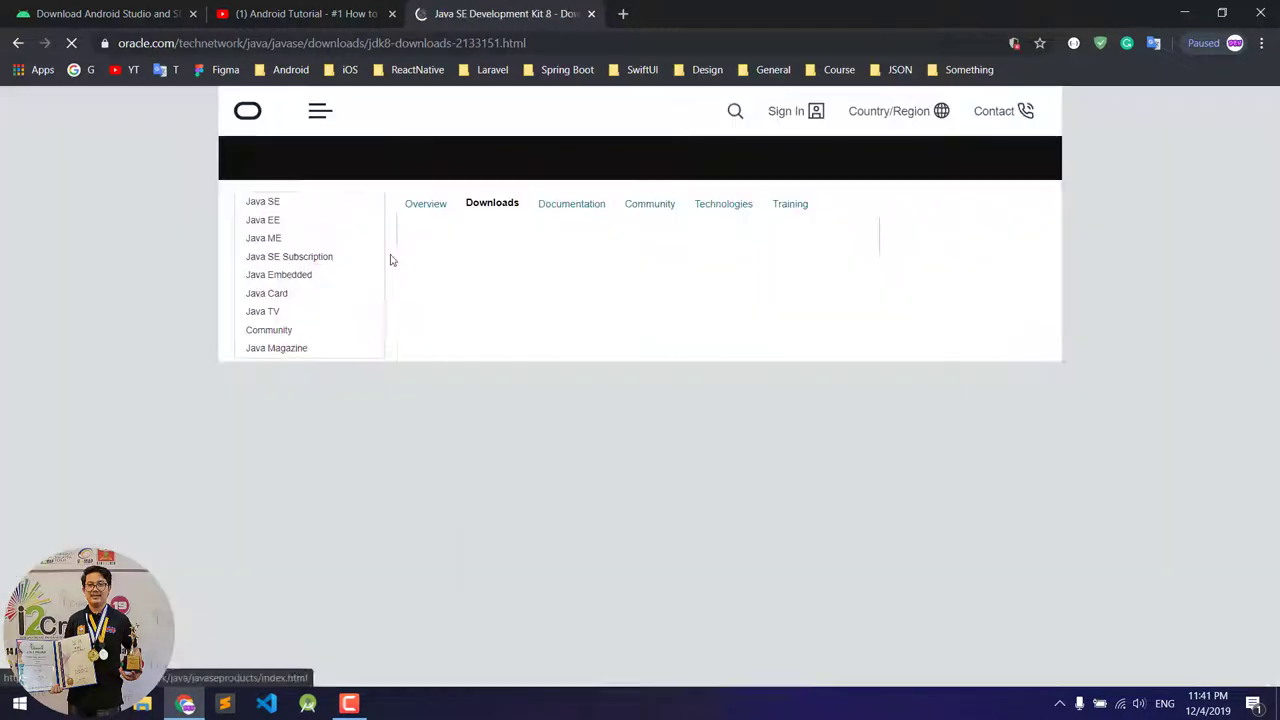
pyautogui.scroll(-3, 450, 280)
pyautogui.scroll(-2, 452, 284)
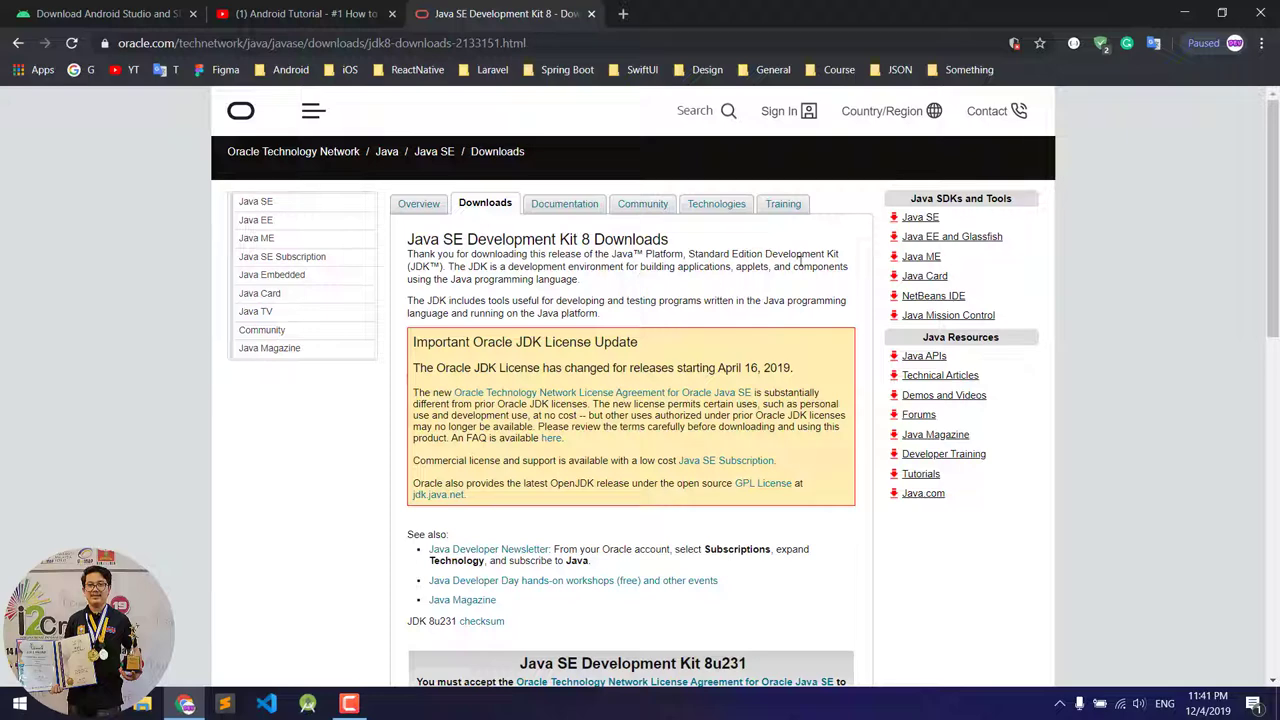
pyautogui.scroll(-2, 778, 245)
pyautogui.scroll(2, 771, 243)
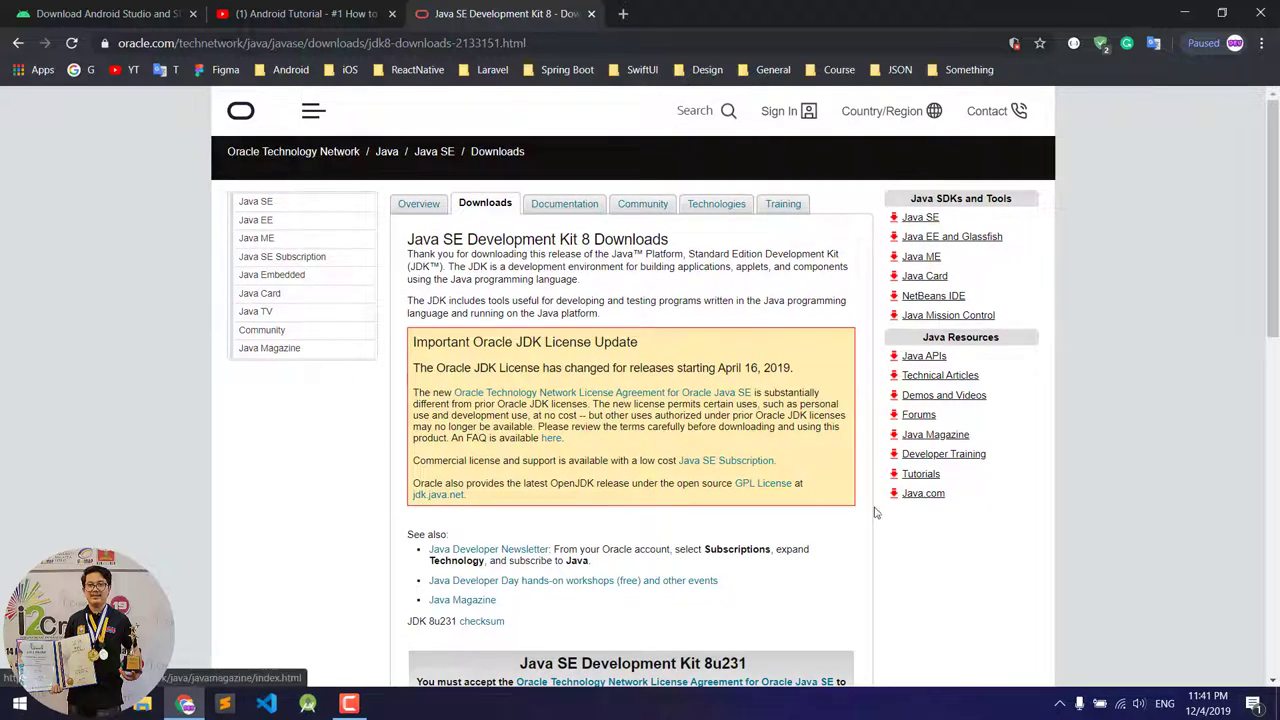
# - Follow the sidebar Java SE link to the Java SE Downloads page featuring Java SE 13.0.1
pyautogui.click(932, 222)
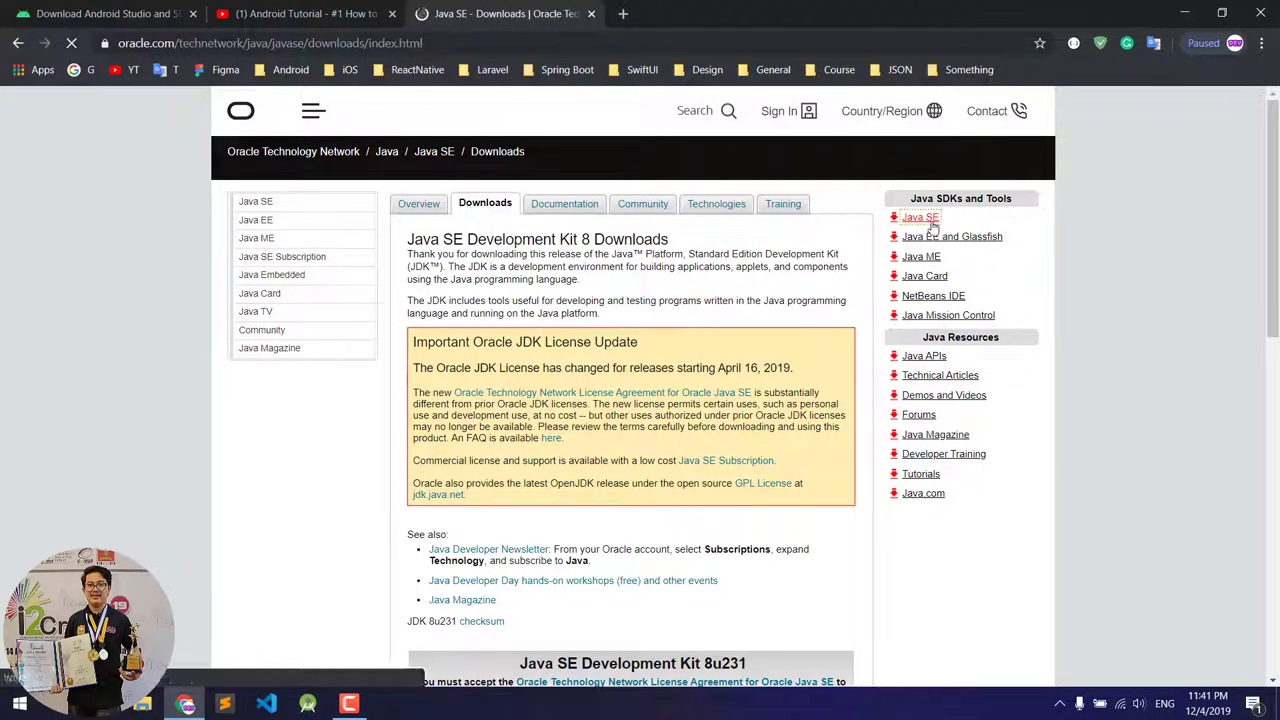
pyautogui.scroll(-2, 743, 310)
pyautogui.scroll(-4, 743, 310)
pyautogui.scroll(-1, 729, 309)
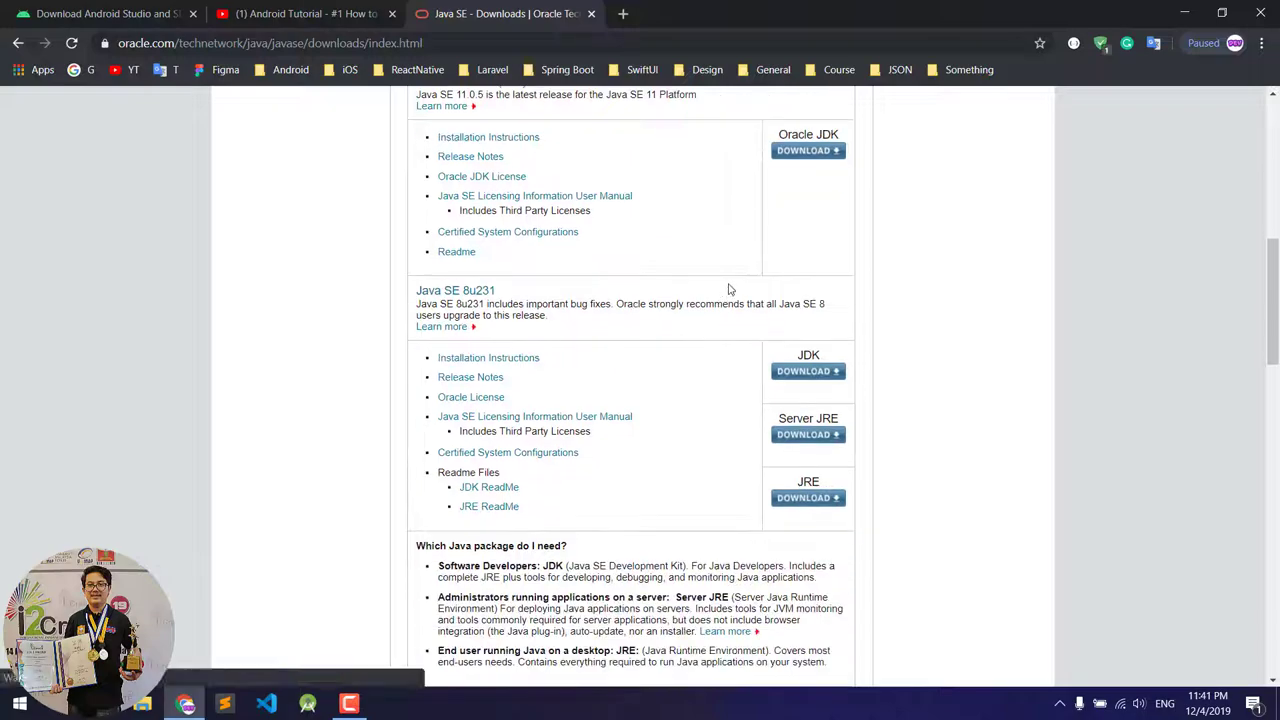
pyautogui.scroll(-4, 729, 309)
pyautogui.scroll(-5, 729, 295)
pyautogui.scroll(5, 729, 289)
pyautogui.scroll(5, 735, 275)
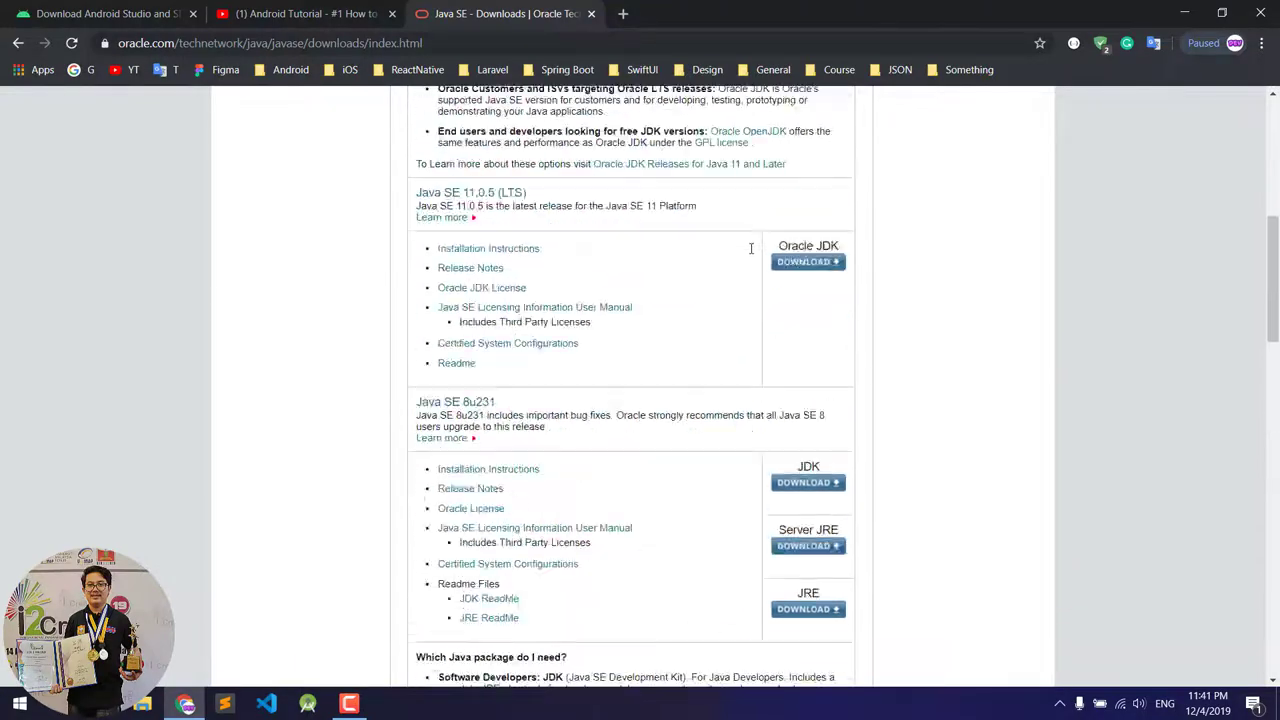
pyautogui.scroll(5, 745, 253)
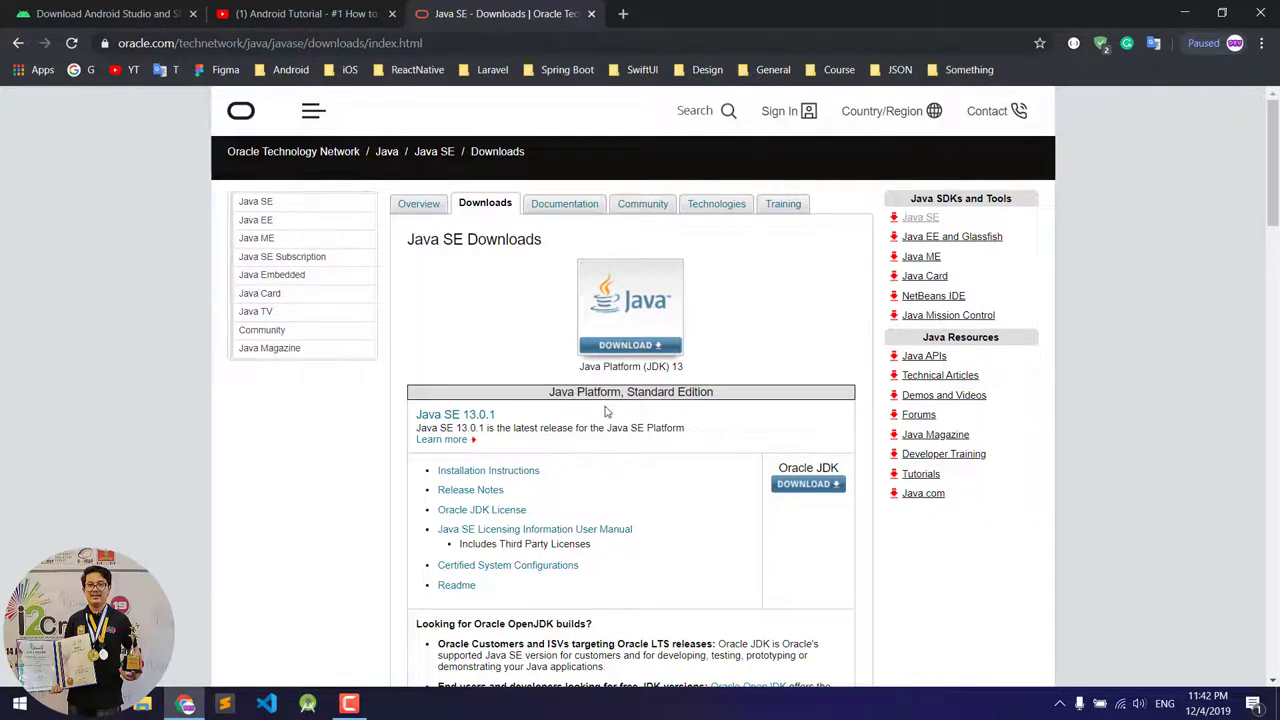
pyautogui.moveTo(606, 411); pyautogui.dragTo(714, 346)
pyautogui.click(737, 340)
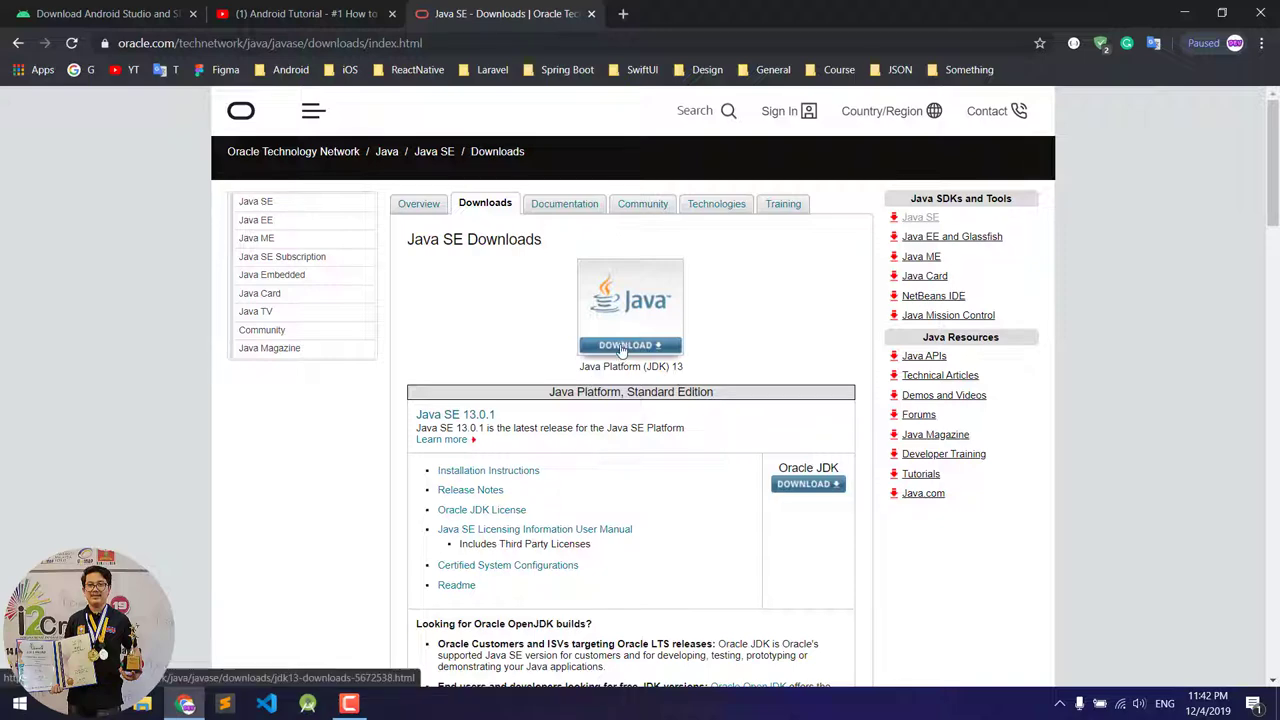
# - Open the JDK 13 download page and accept the license, unlocking the 159.84 MB Windows .exe
pyautogui.click(627, 353)
pyautogui.scroll(-5, 470, 402)
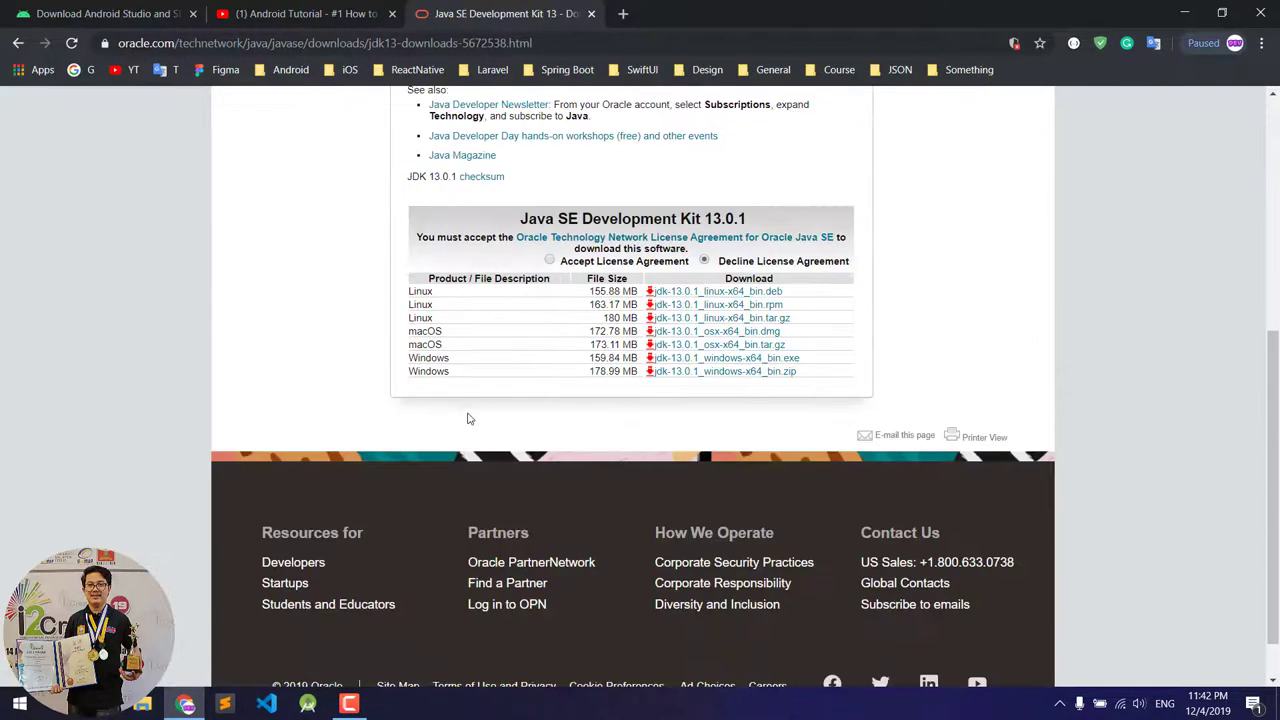
pyautogui.click(550, 261)
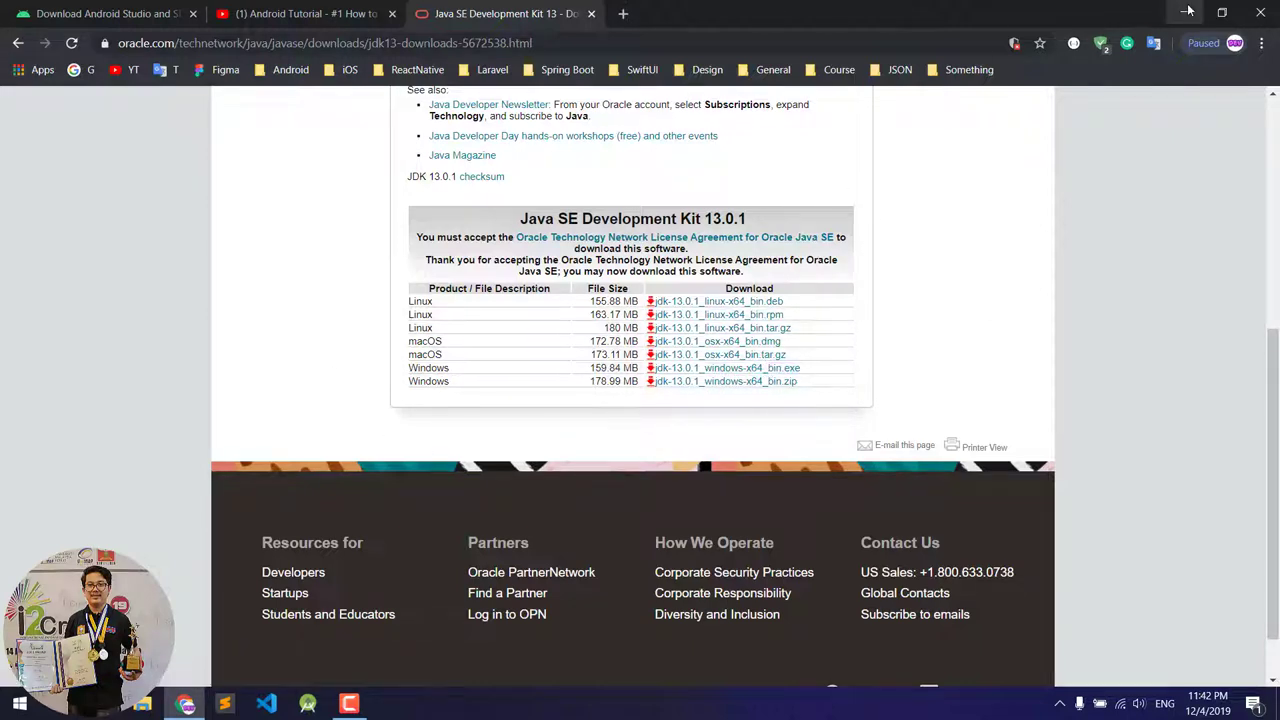
# - Switch back to the first tab, 'Download Android Studio and SDK tools'
pyautogui.click(30, 14)
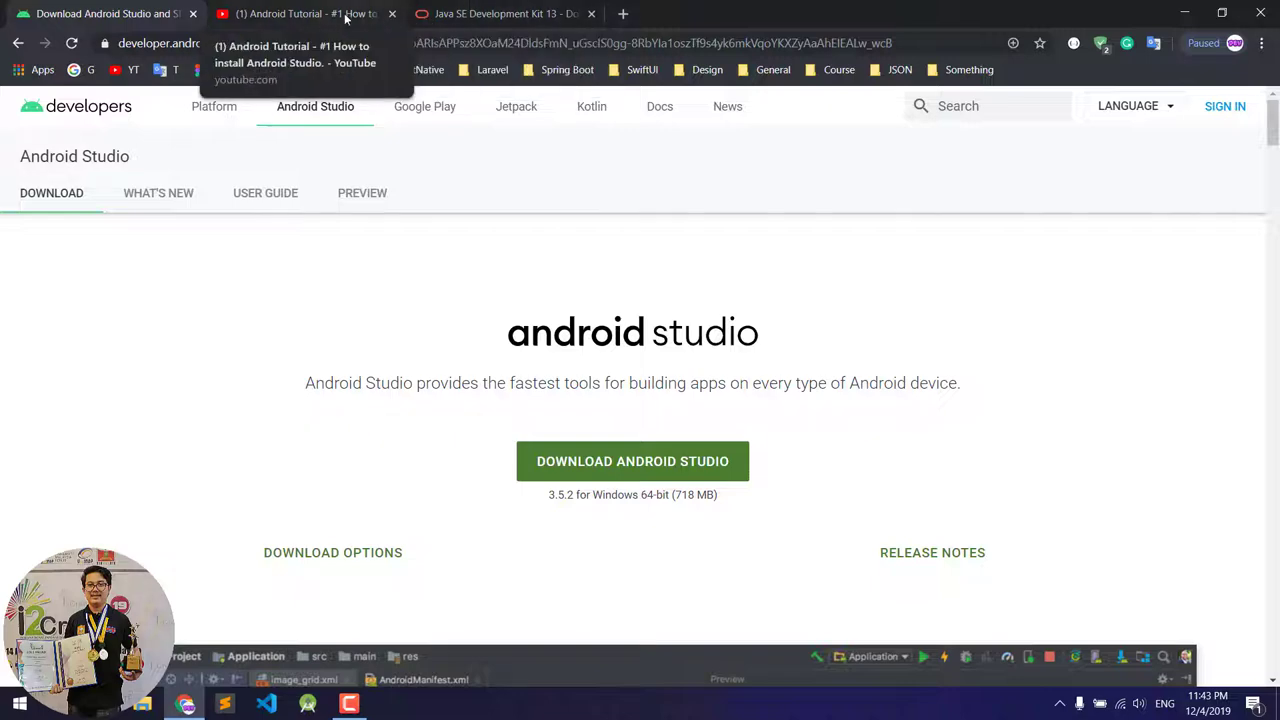
# - From the installation video's channel playlists, play Android Khmer and open its playlist page
pyautogui.click(300, 14)
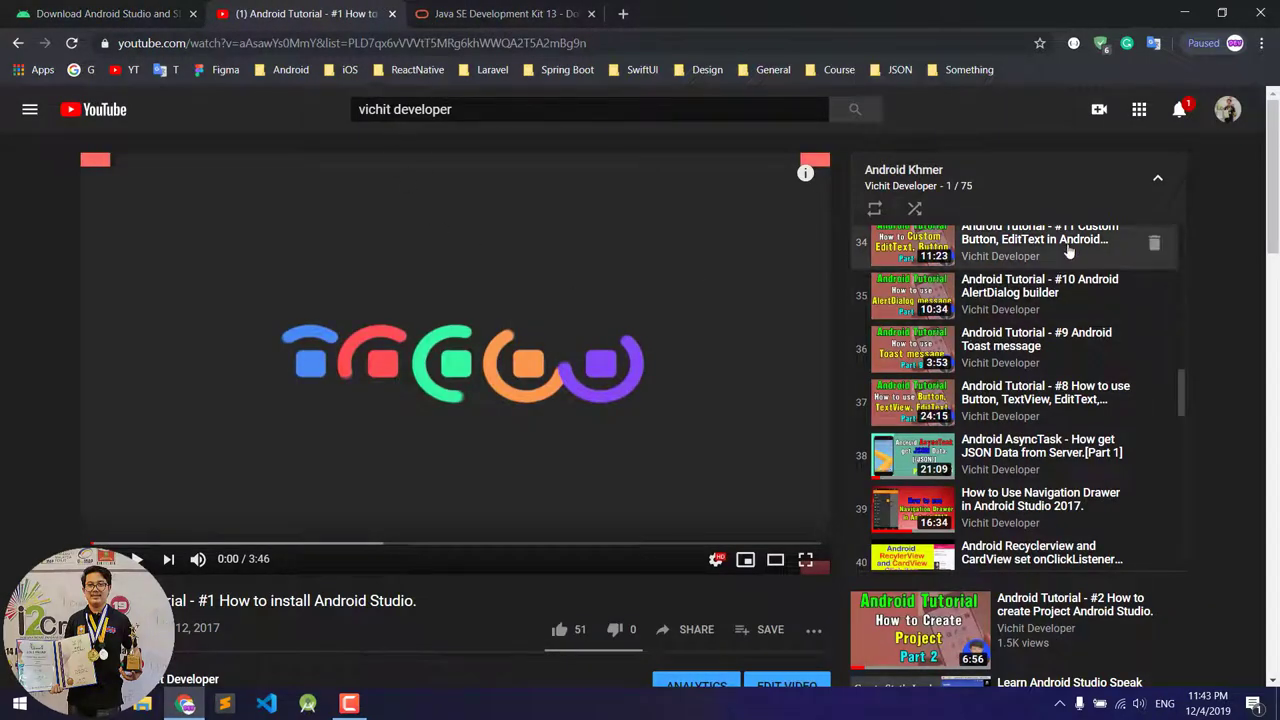
pyautogui.scroll(-3, 450, 400)
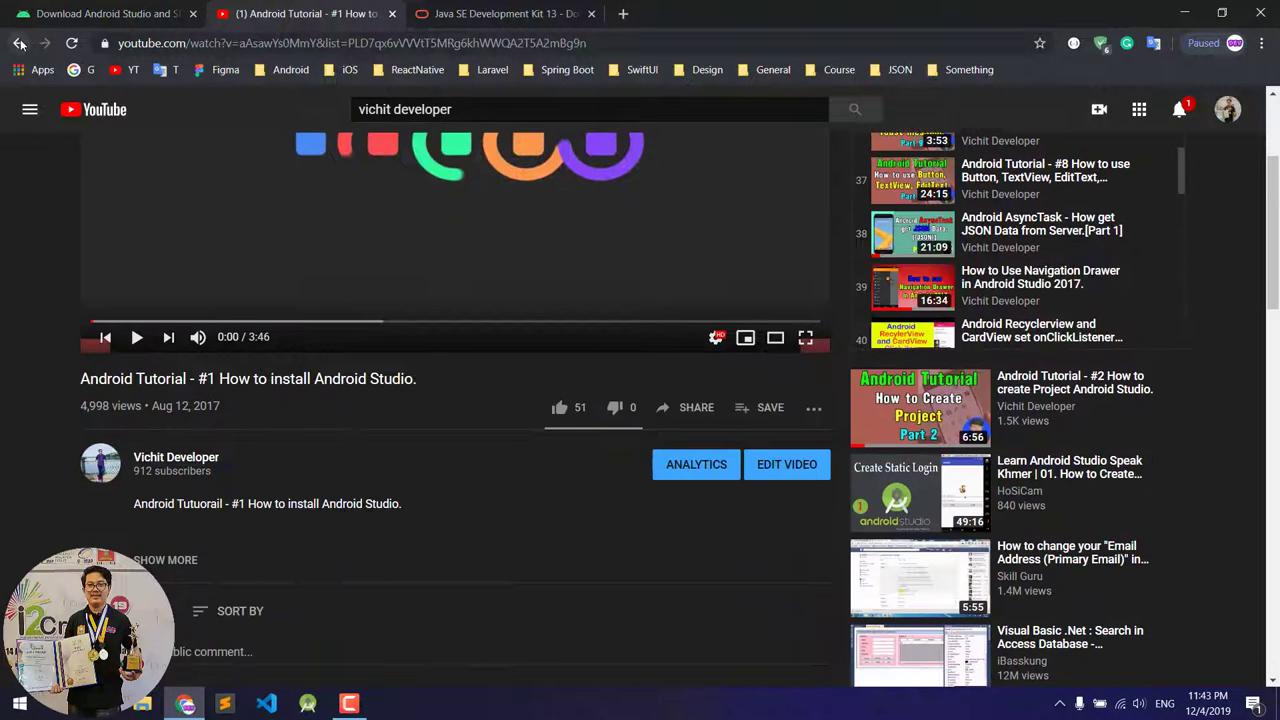
pyautogui.click(180, 406)
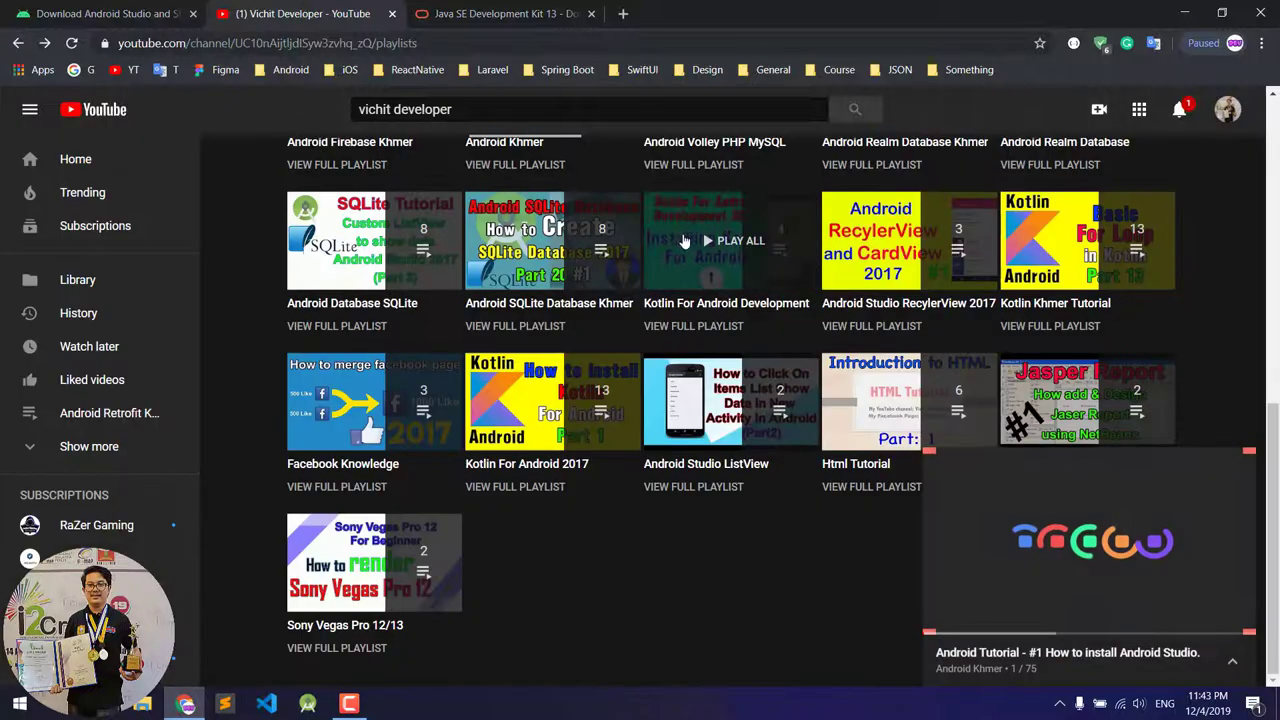
pyautogui.scroll(3, 638, 235)
pyautogui.click(600, 328)
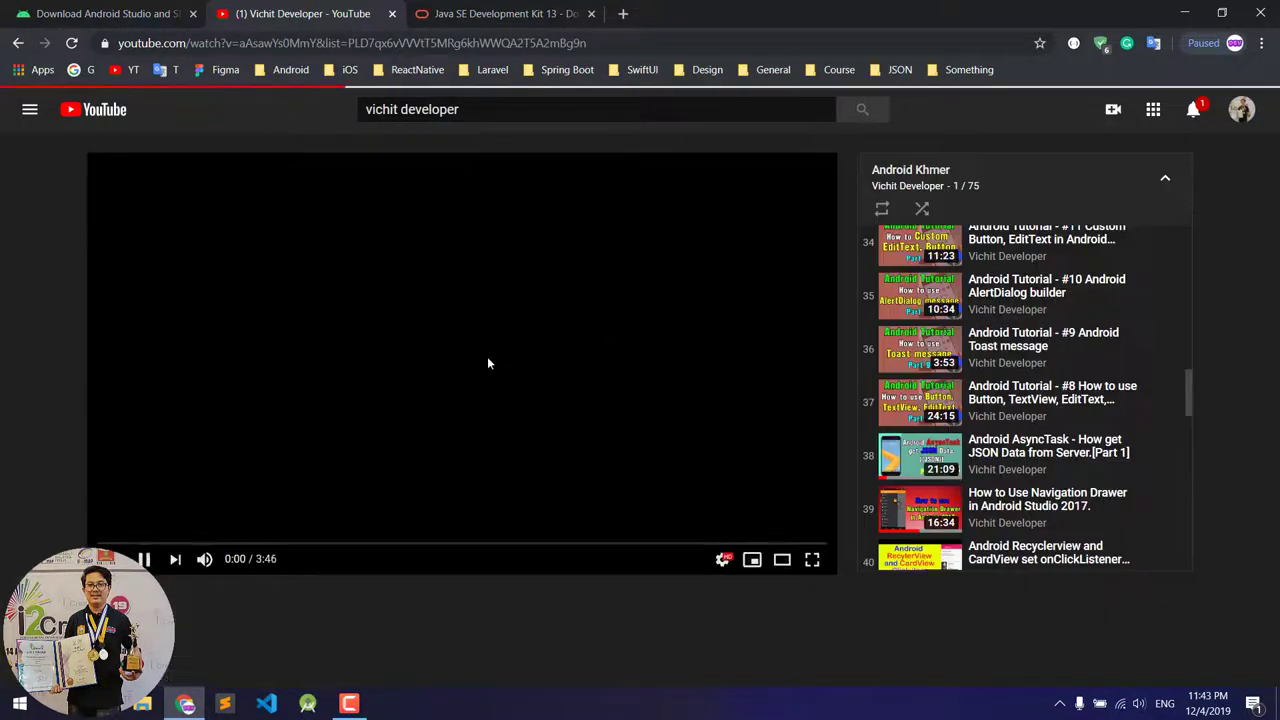
pyautogui.scroll(-2, 963, 437)
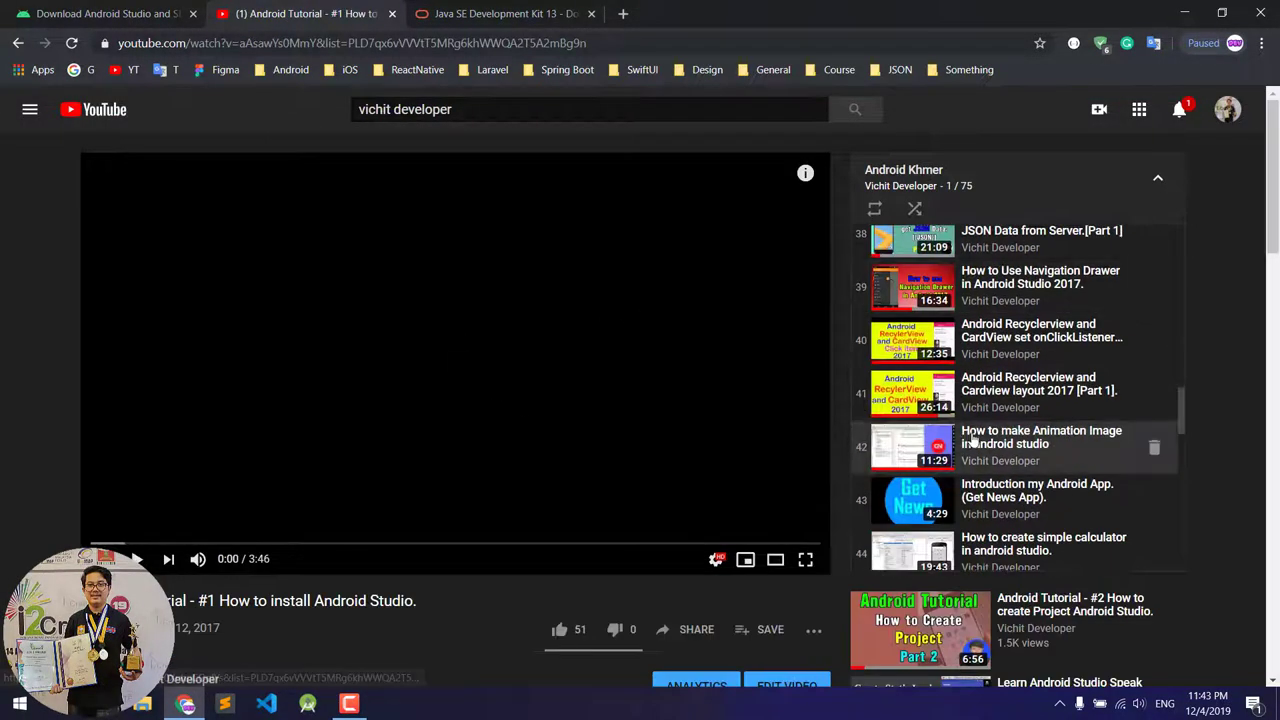
pyautogui.click(914, 170)
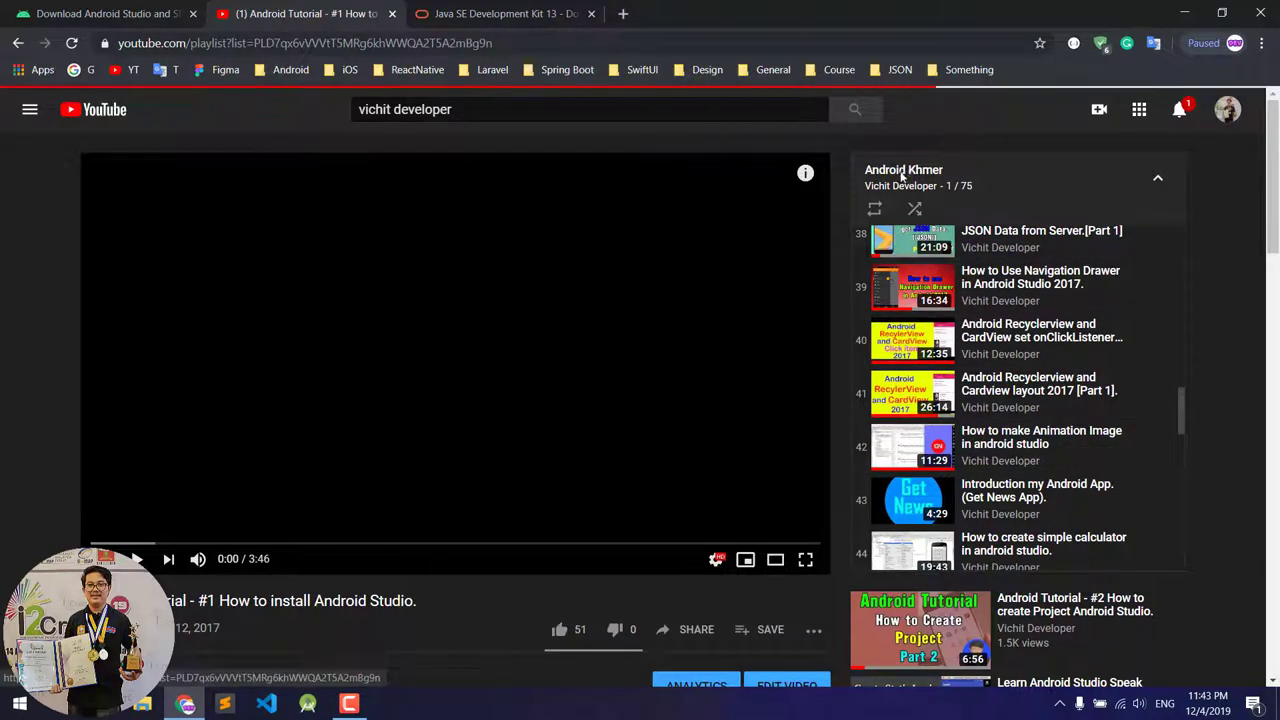
# - Scroll down through the Android Khmer playlist's 75-video list and back up
pyautogui.scroll(-2, 830, 250)
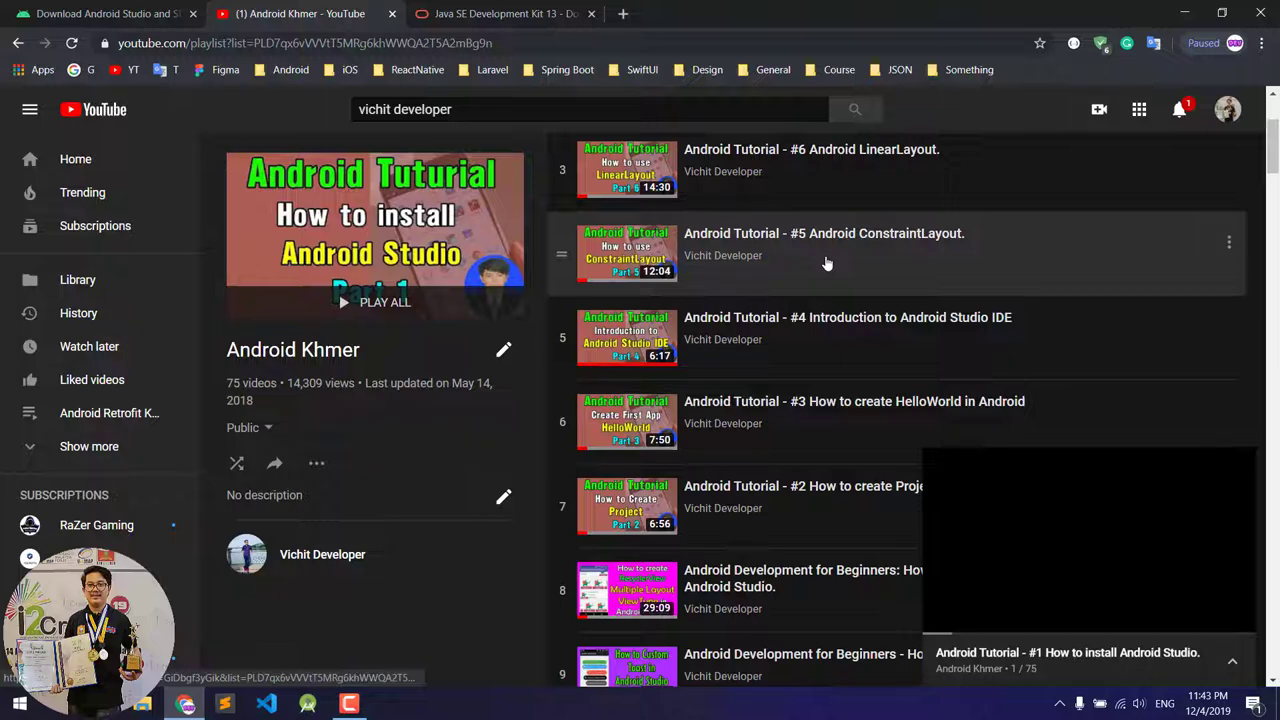
pyautogui.scroll(-2, 826, 263)
pyautogui.scroll(-3, 800, 265)
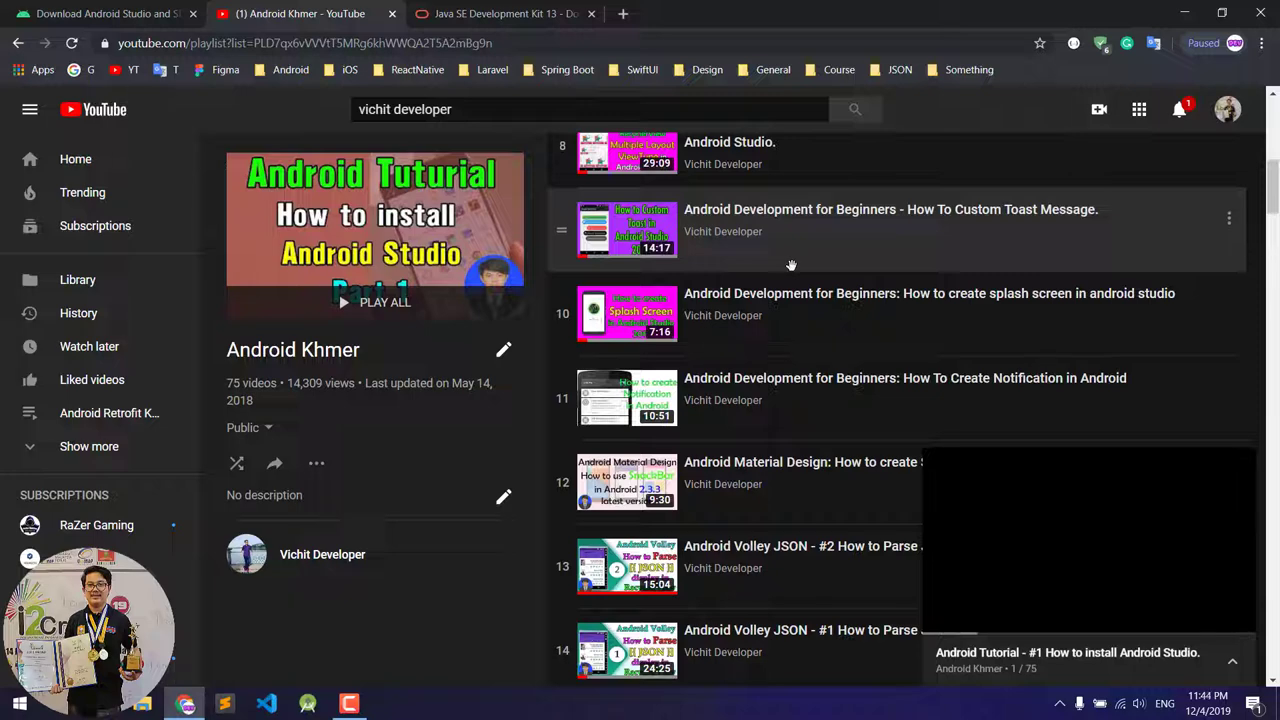
pyautogui.scroll(2, 763, 329)
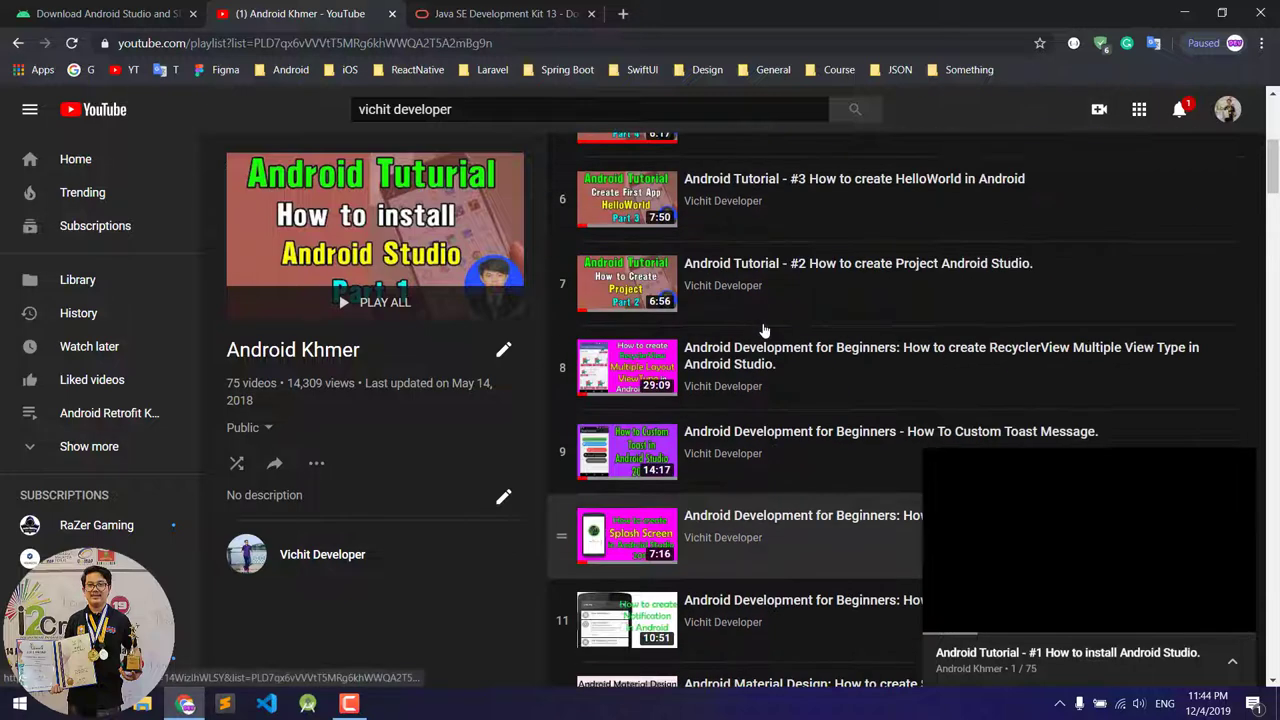